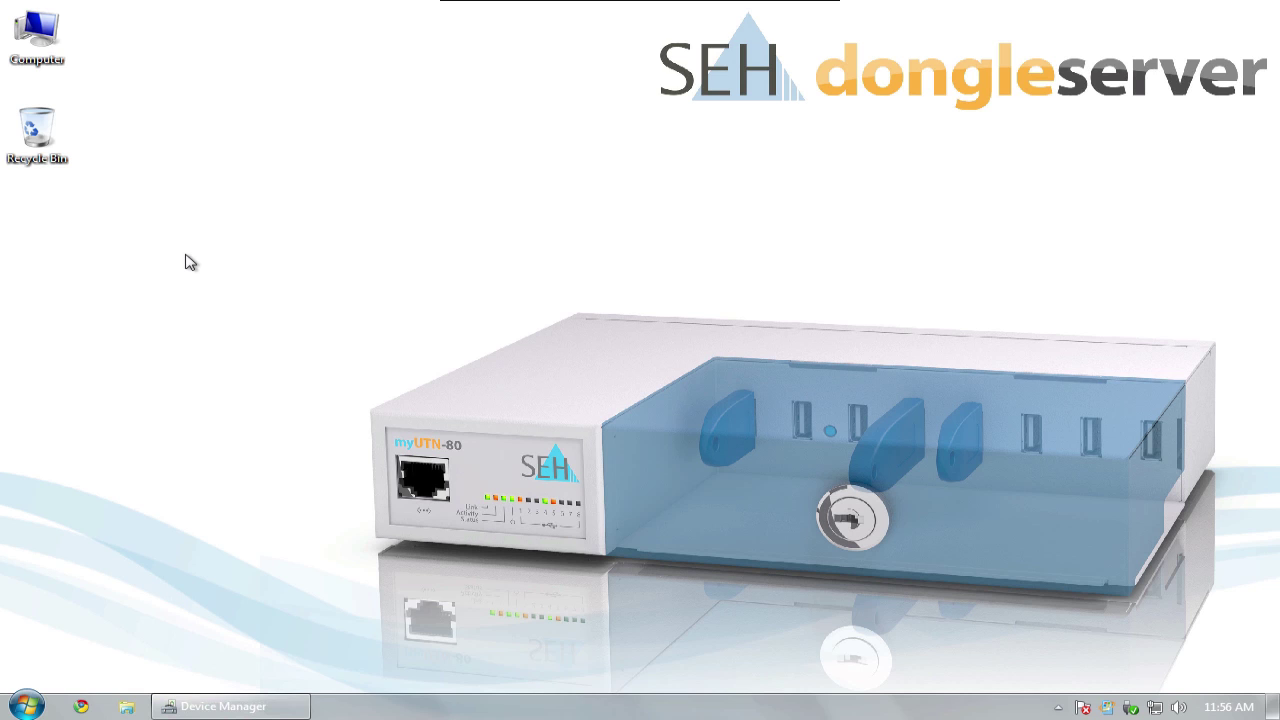
Open the myUTN product CD start page from the DVD drive in Computer
double_click(60, 45)
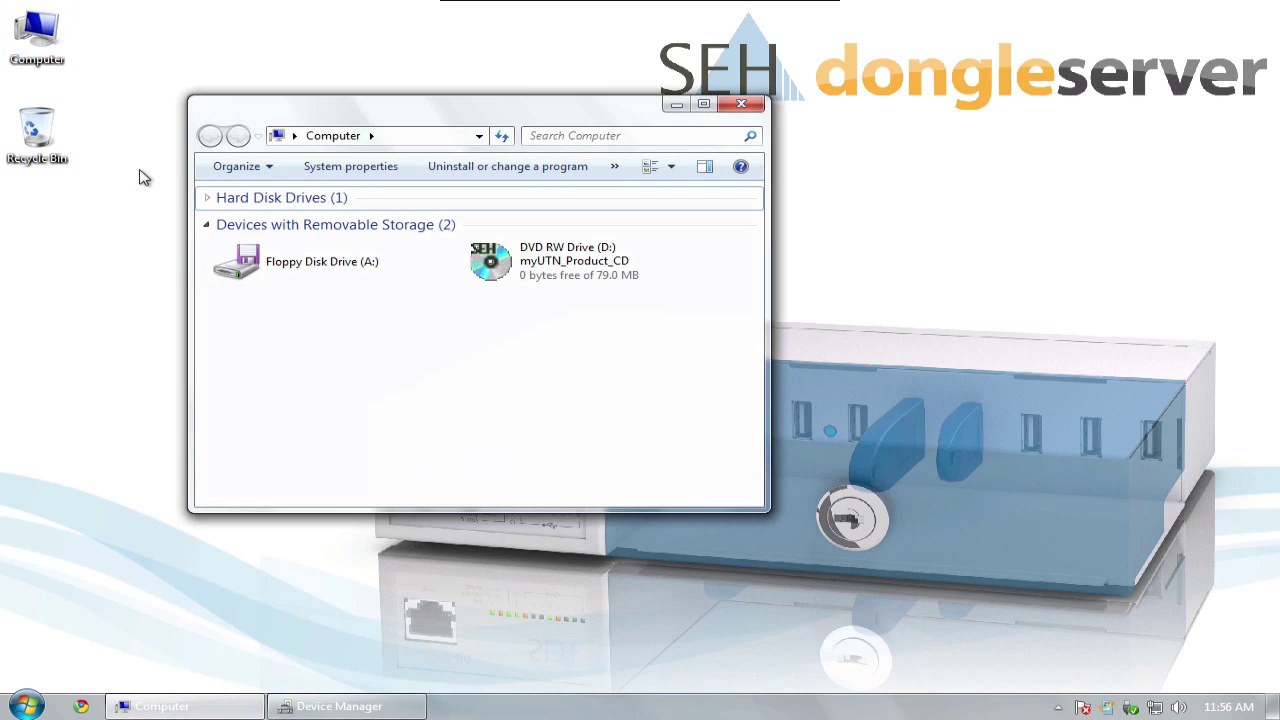
click(528, 272)
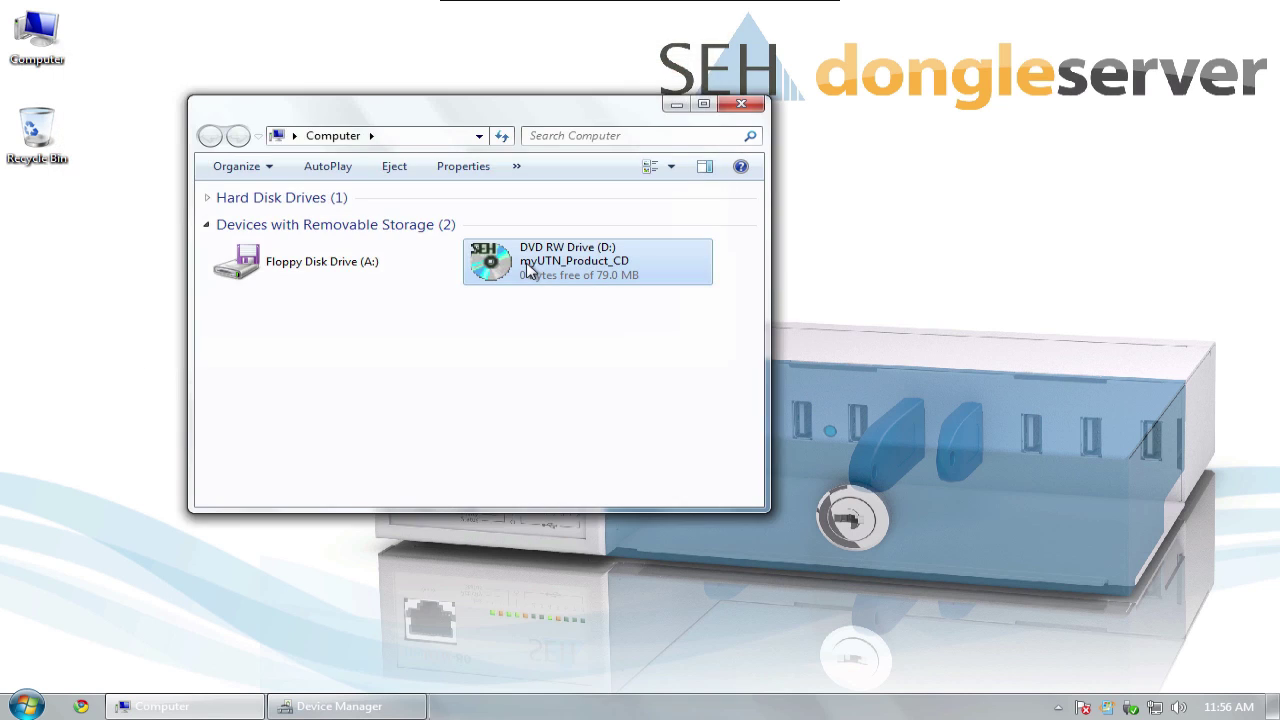
double_click(528, 272)
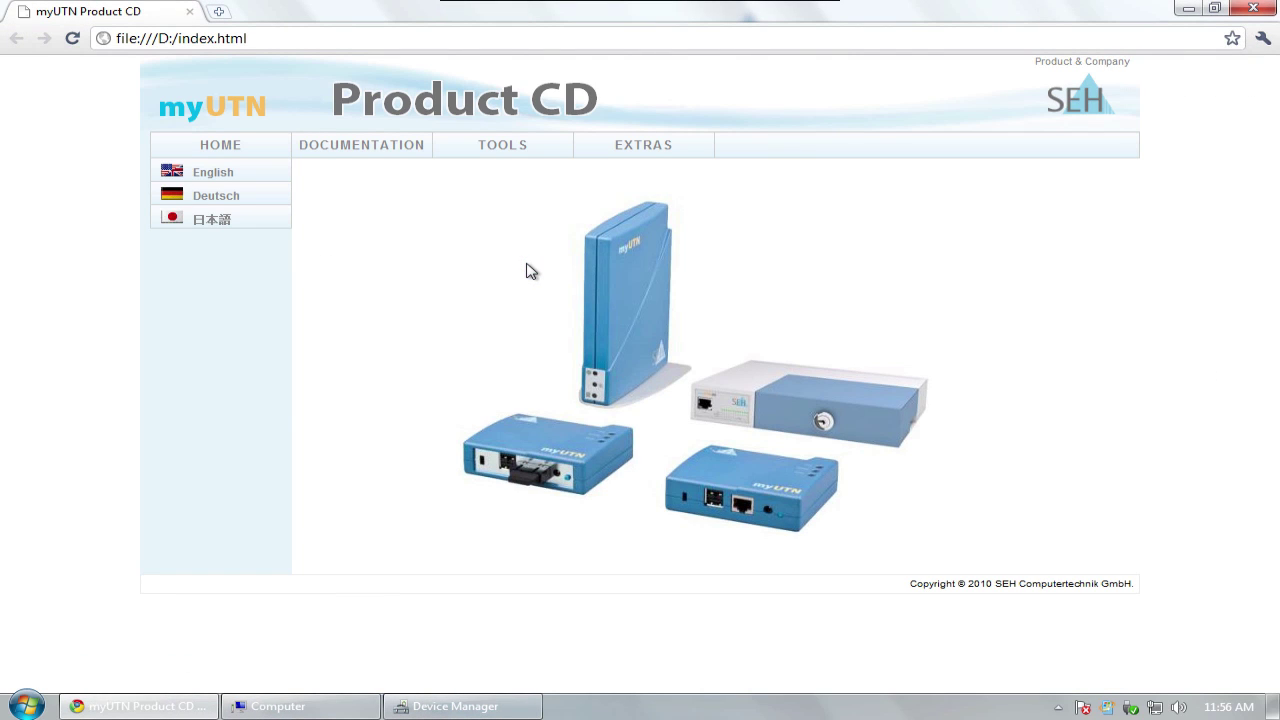
Download the SEH UTN Manager 1.3.3 installer from the CD's Tools section, keep it, and open it
click(510, 154)
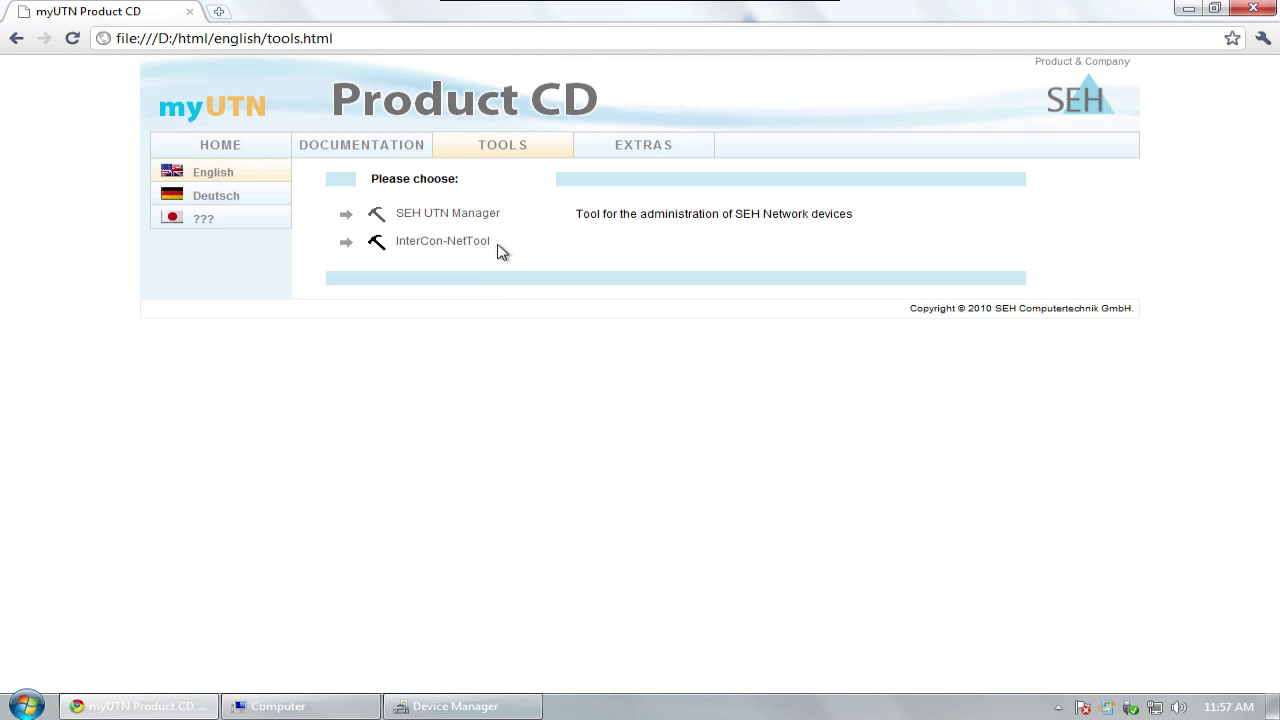
click(456, 214)
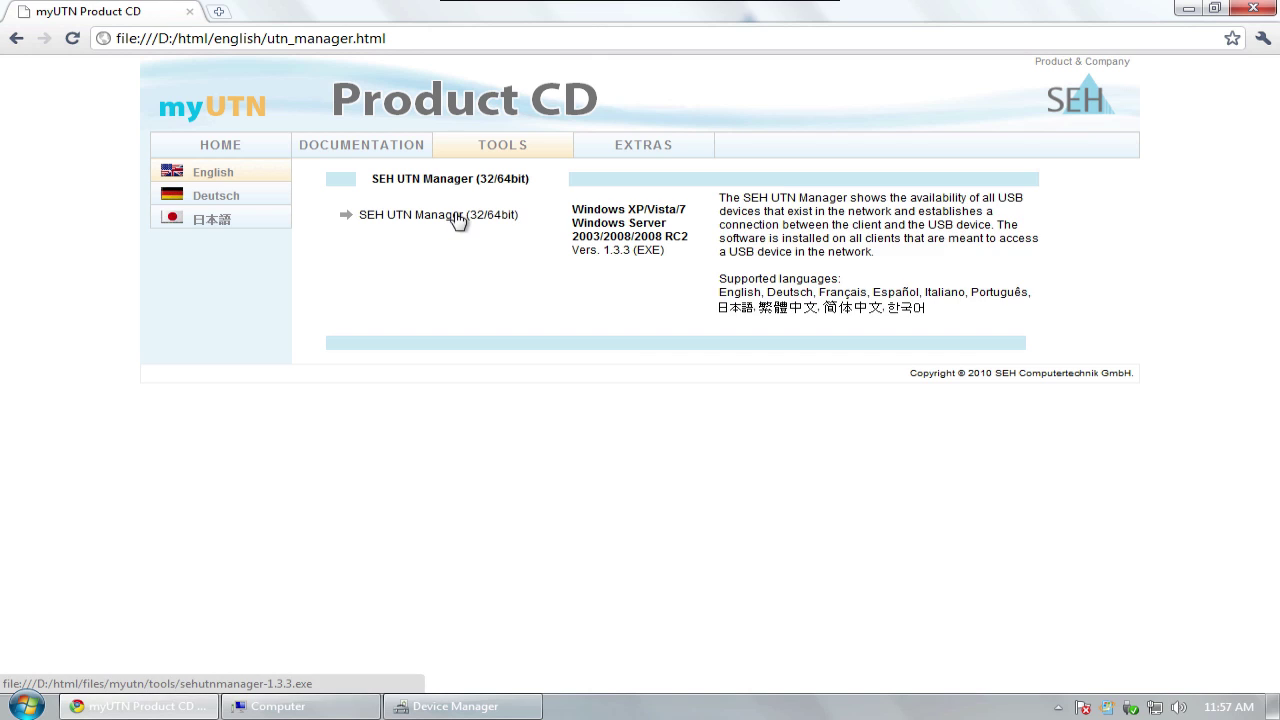
click(456, 216)
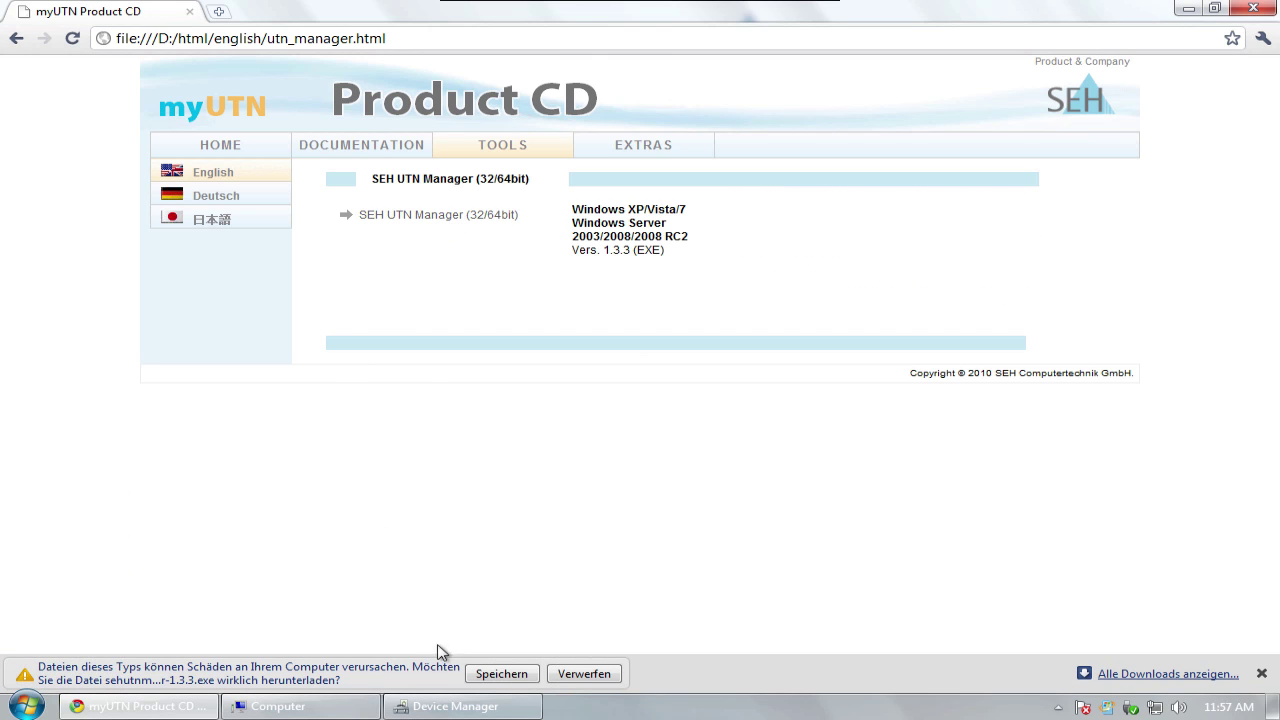
click(477, 678)
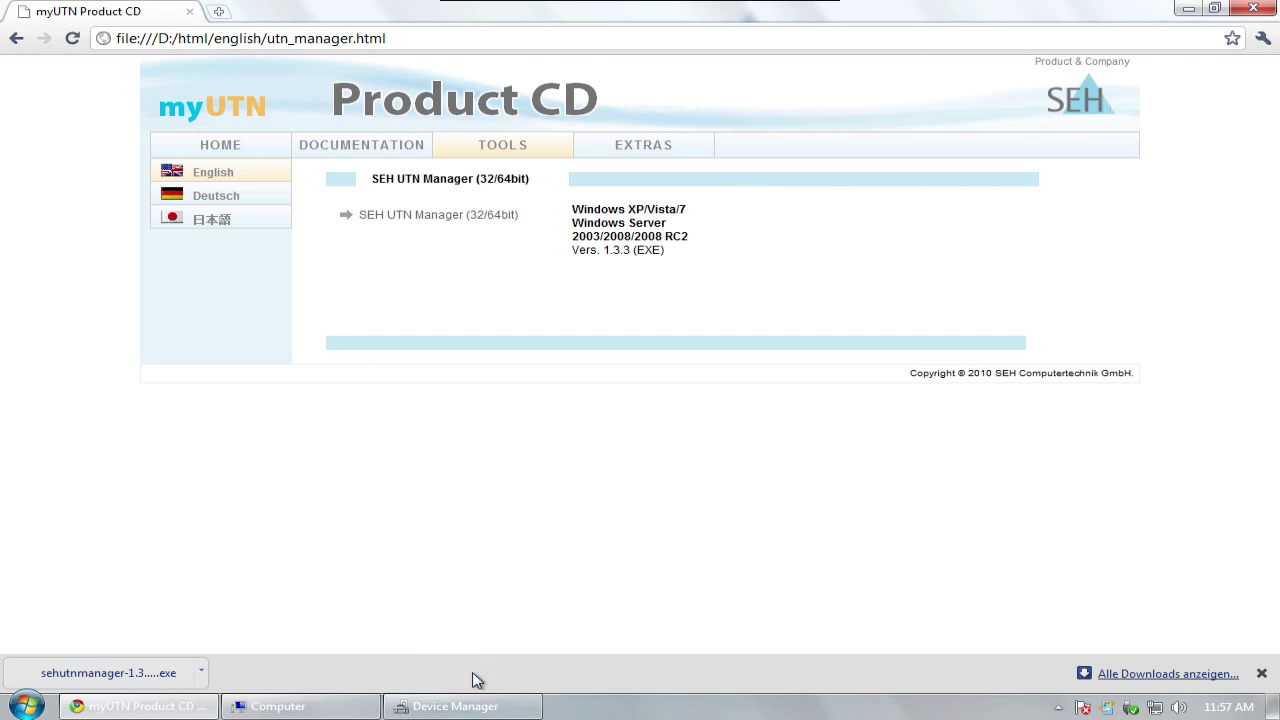
click(205, 677)
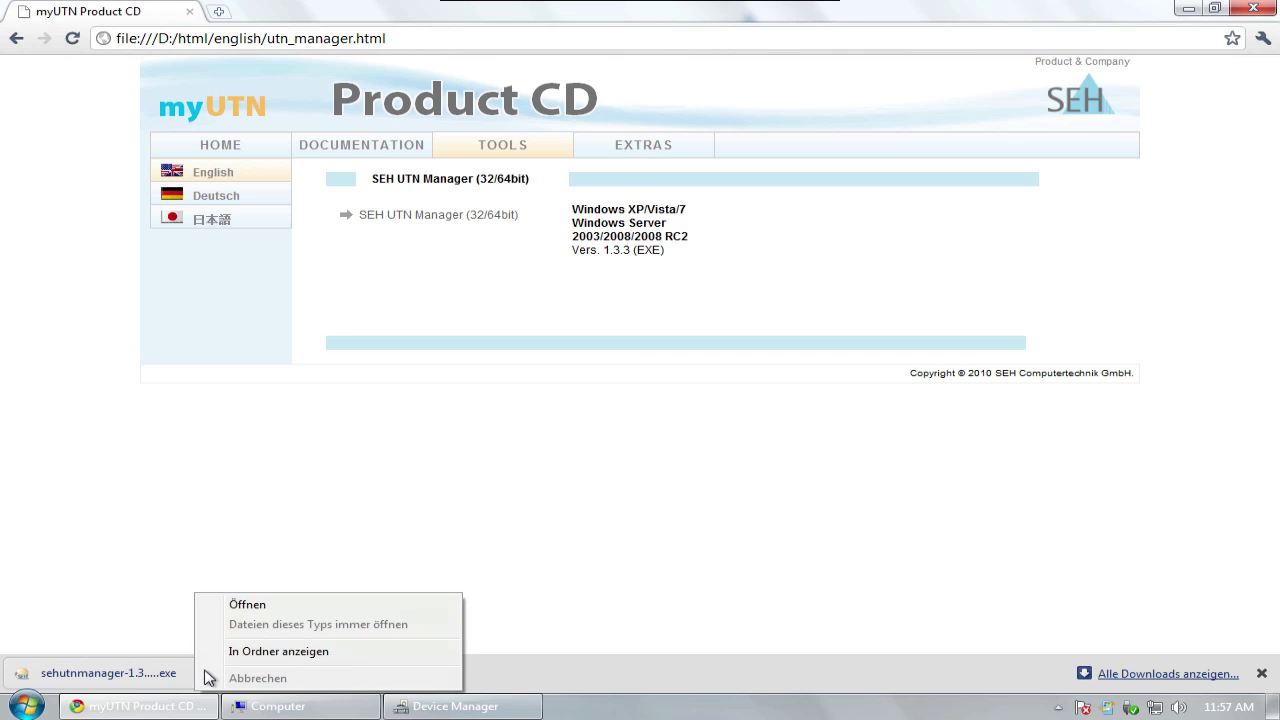
click(262, 606)
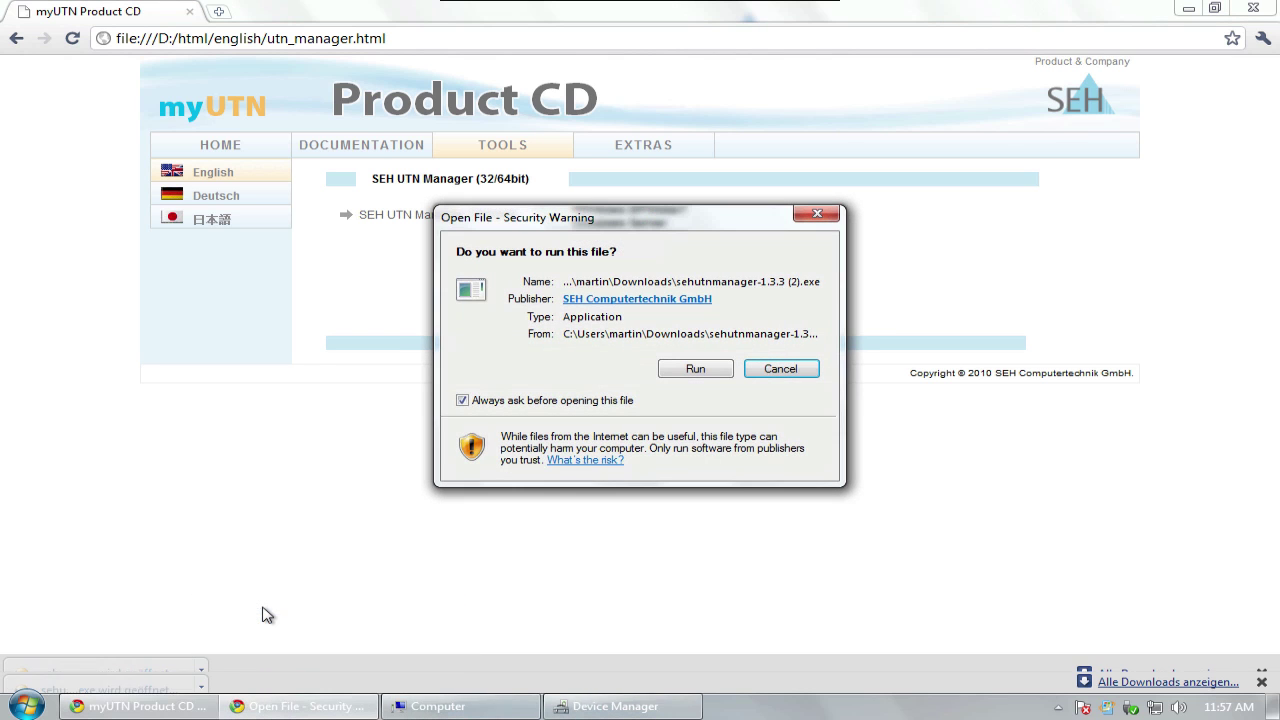
Run the installer, accept the license, and install for anyone using this computer
click(695, 368)
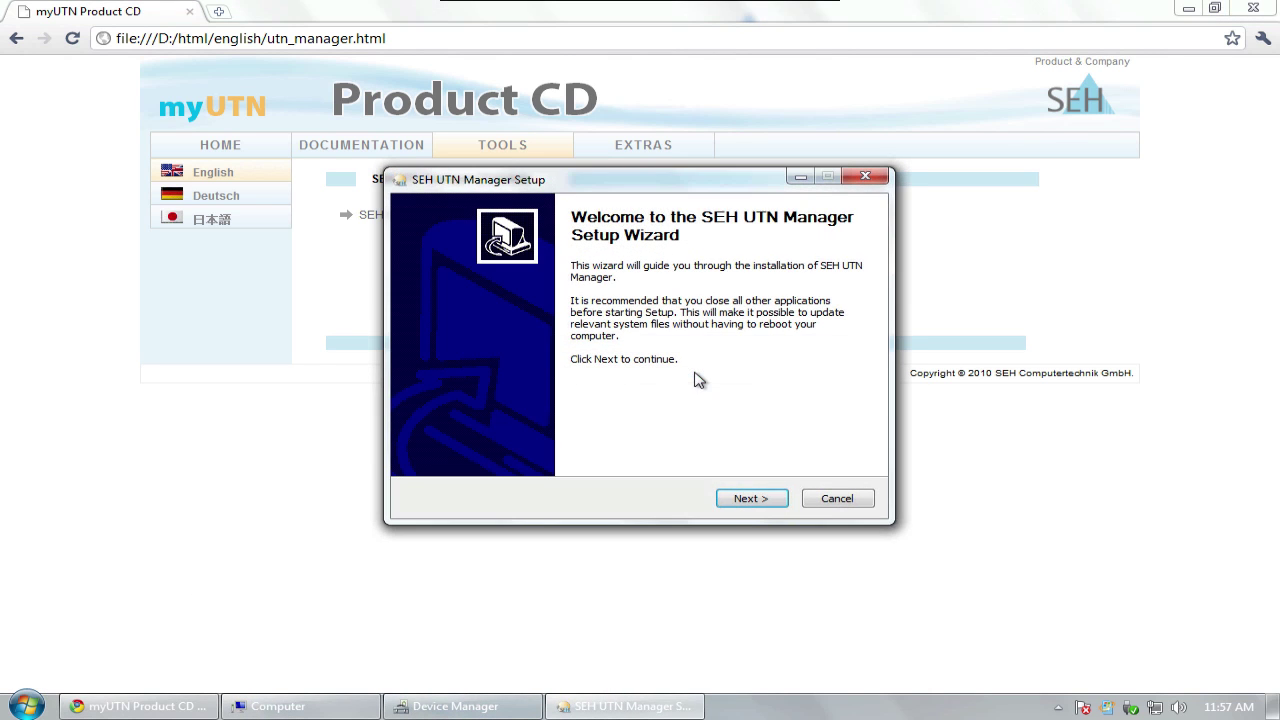
click(736, 506)
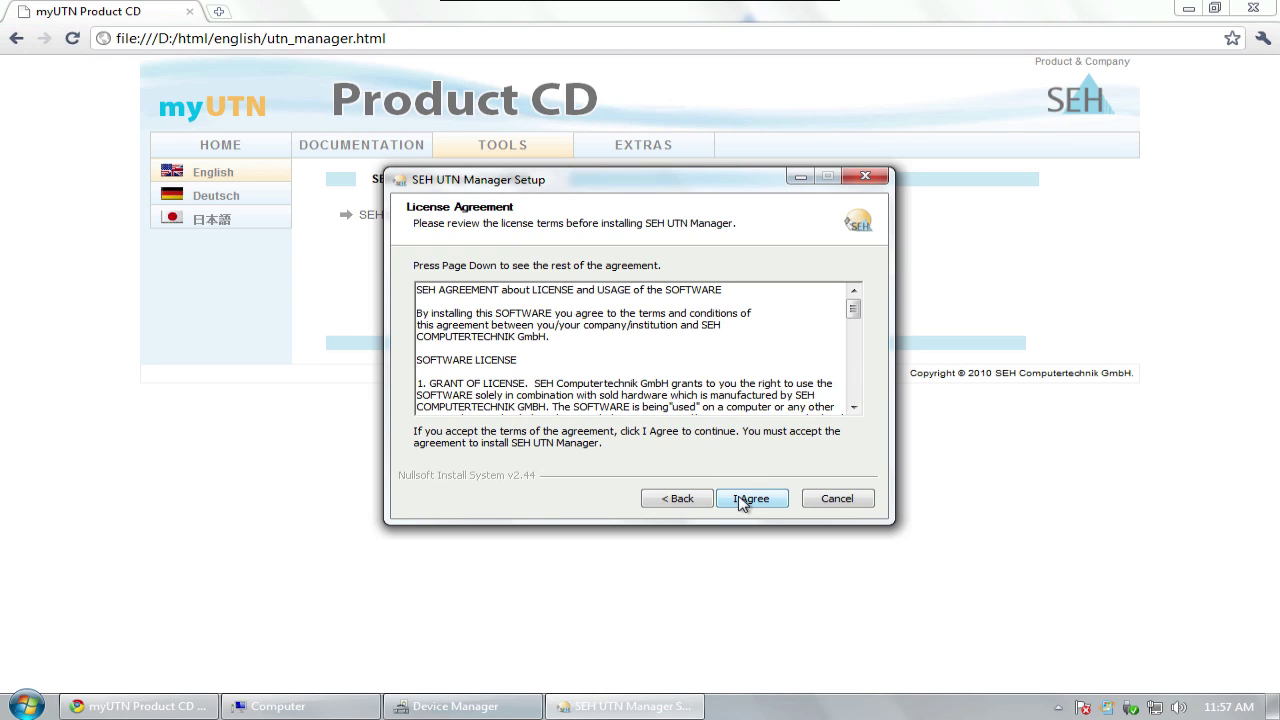
click(741, 503)
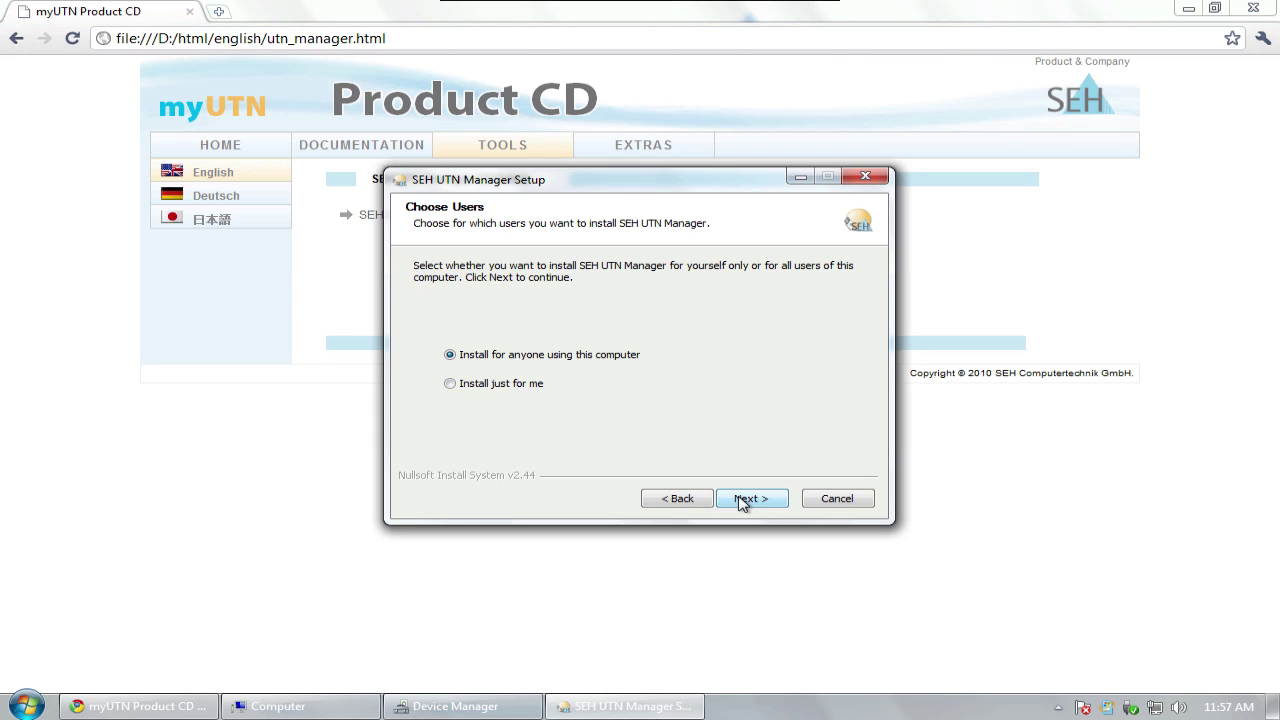
click(741, 503)
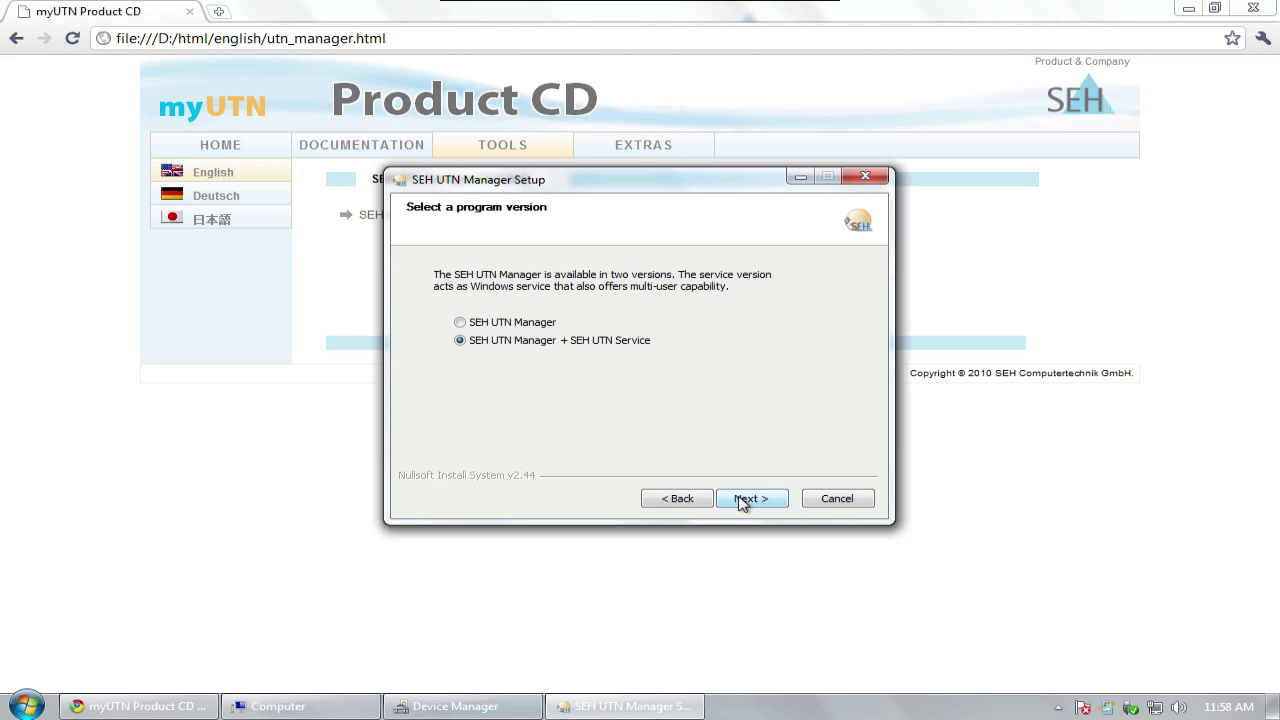
Install the Manager plus SEH UTN Service version with default folders, then close Chrome
click(742, 500)
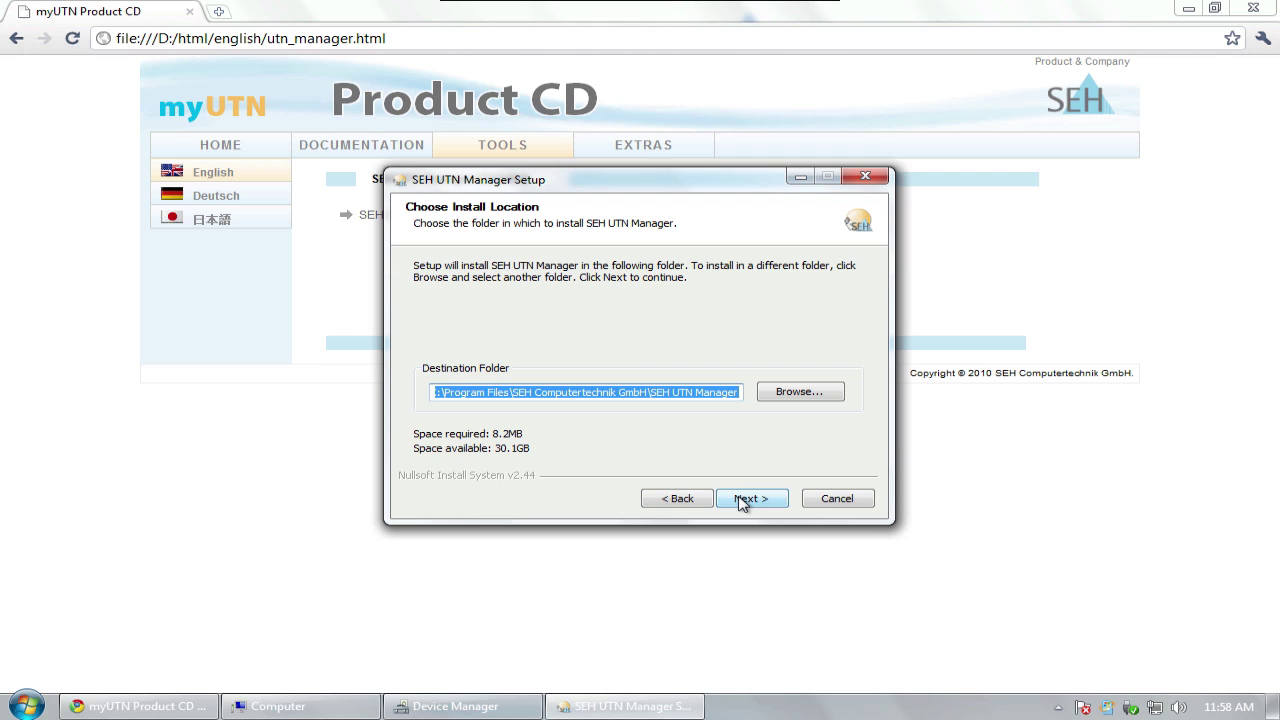
click(742, 500)
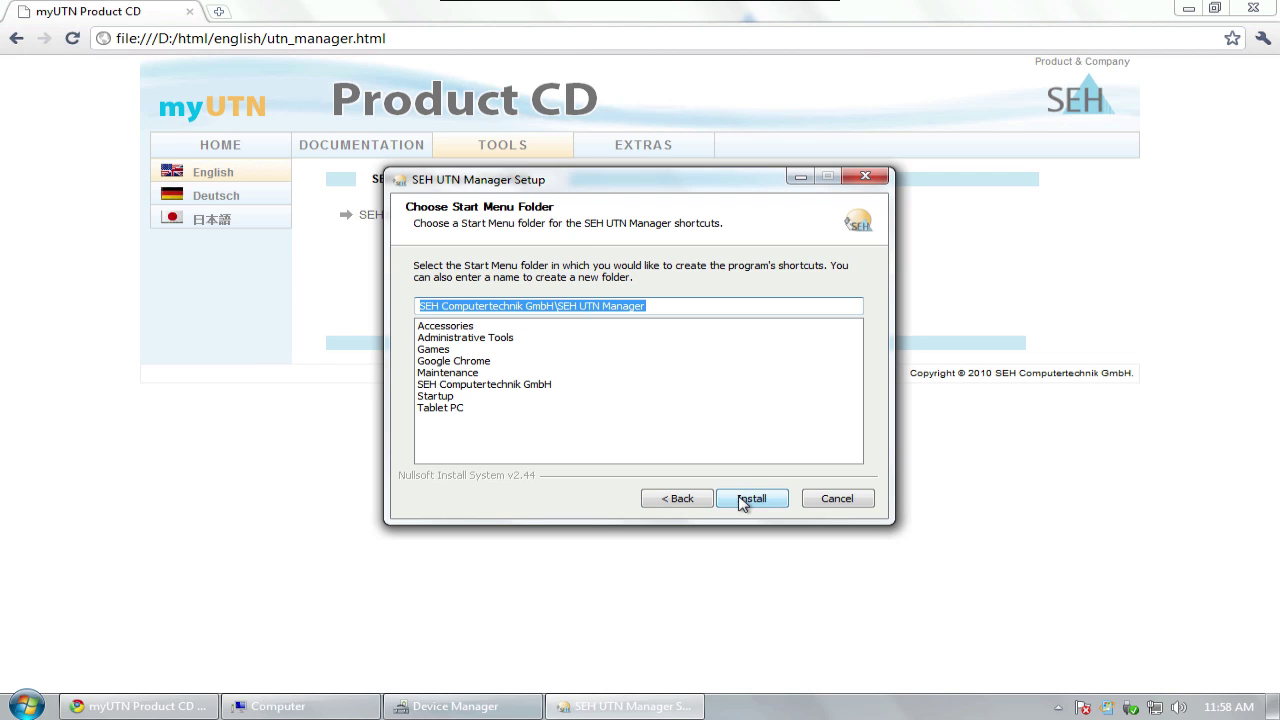
click(742, 500)
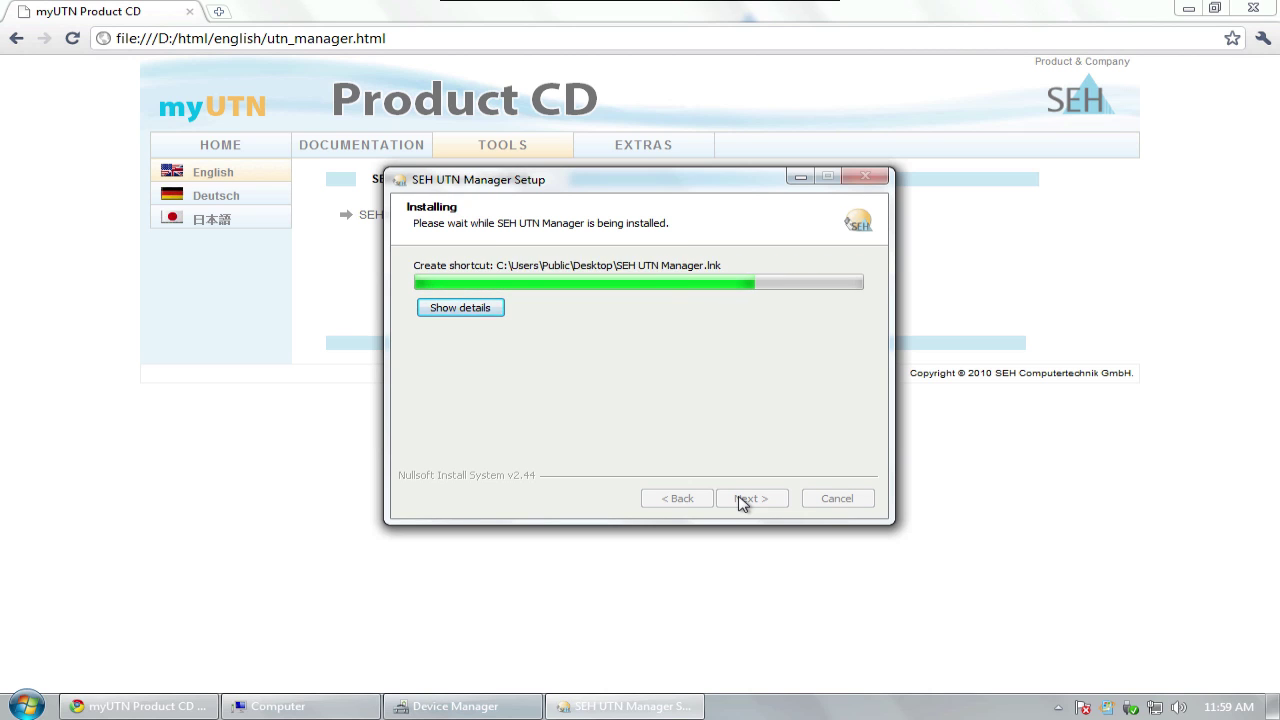
click(742, 503)
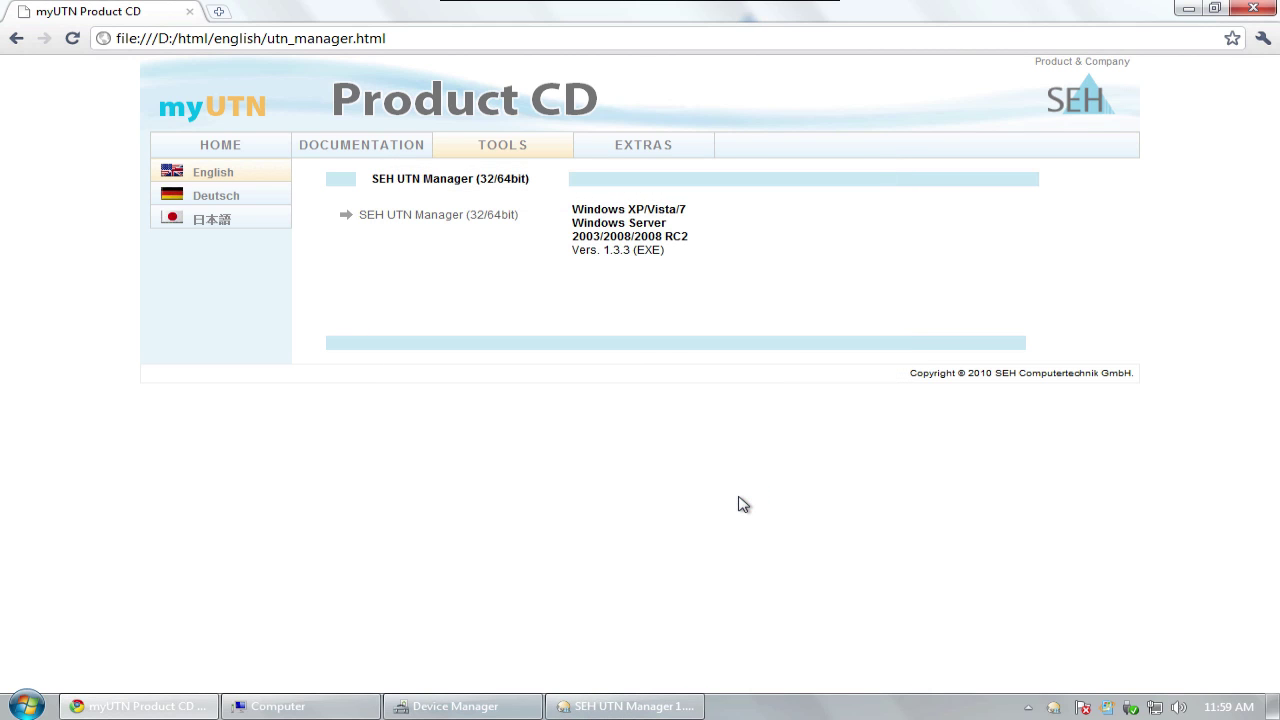
click(1252, 10)
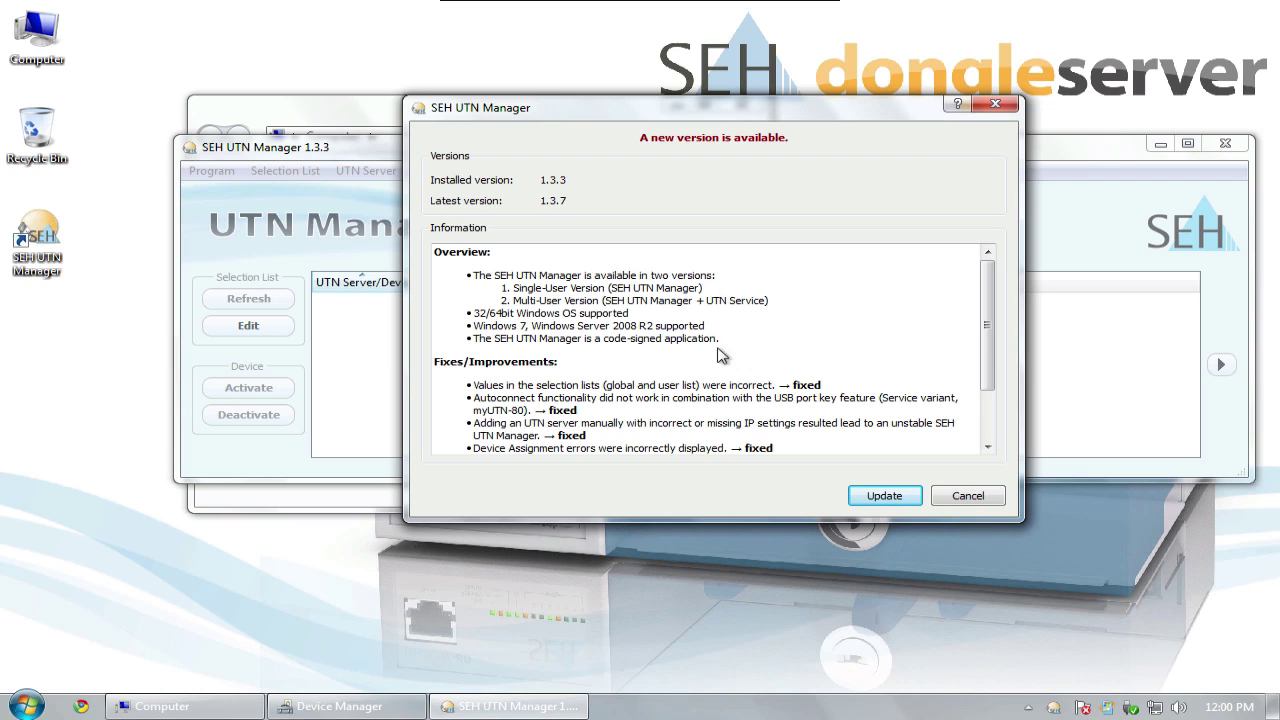
Download the SEH UTN Manager 1.3.7 update installer to the Desktop
click(884, 500)
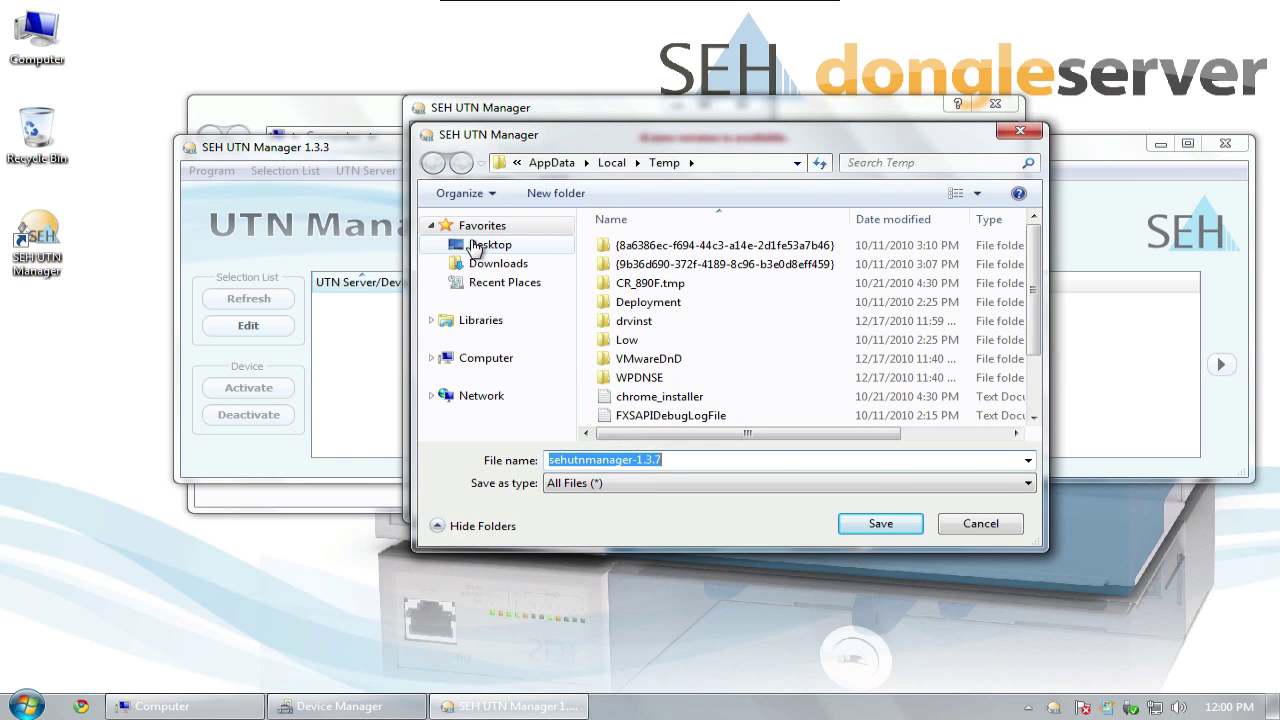
click(478, 245)
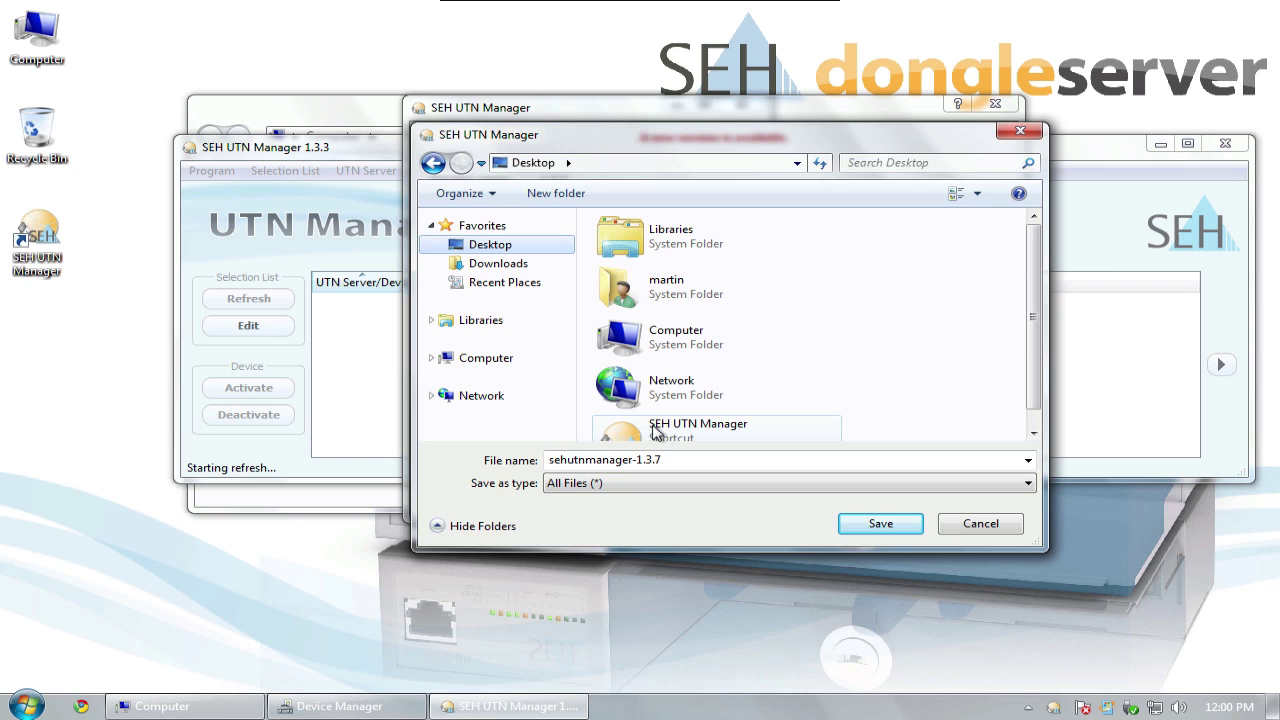
click(881, 524)
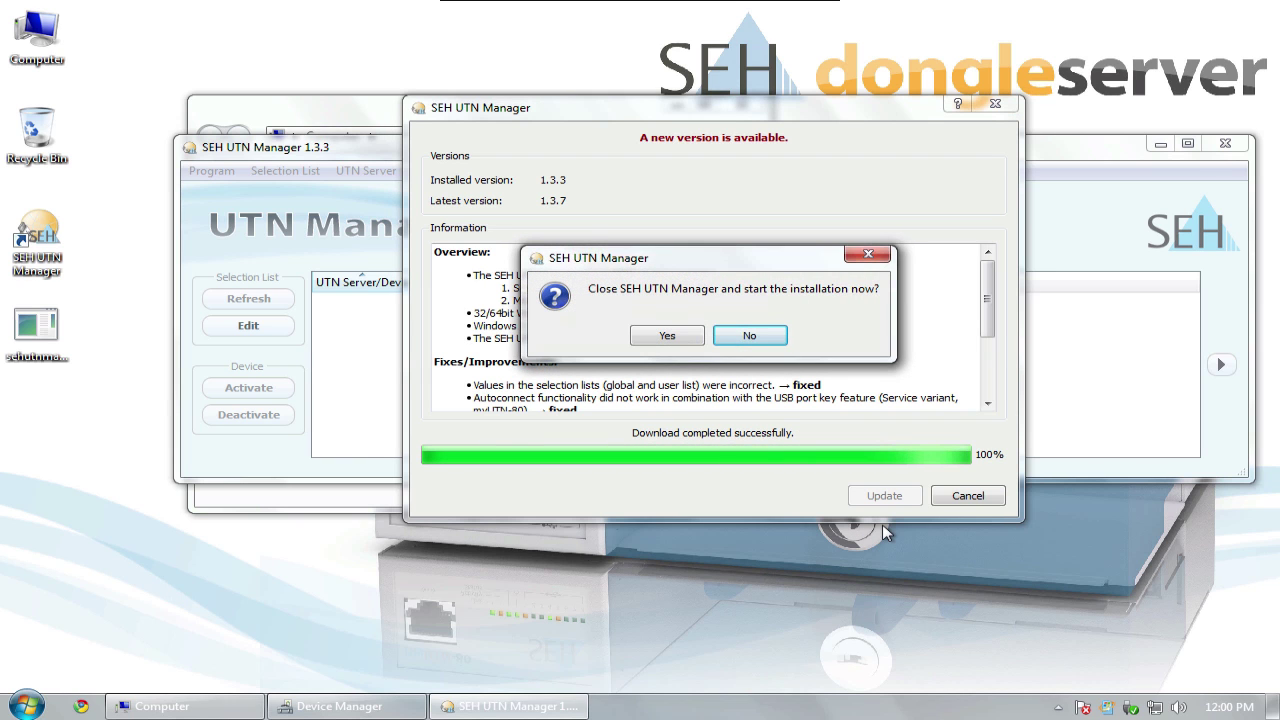
Close the old manager and Computer window, then accept the 1.3.7 license to install
click(664, 337)
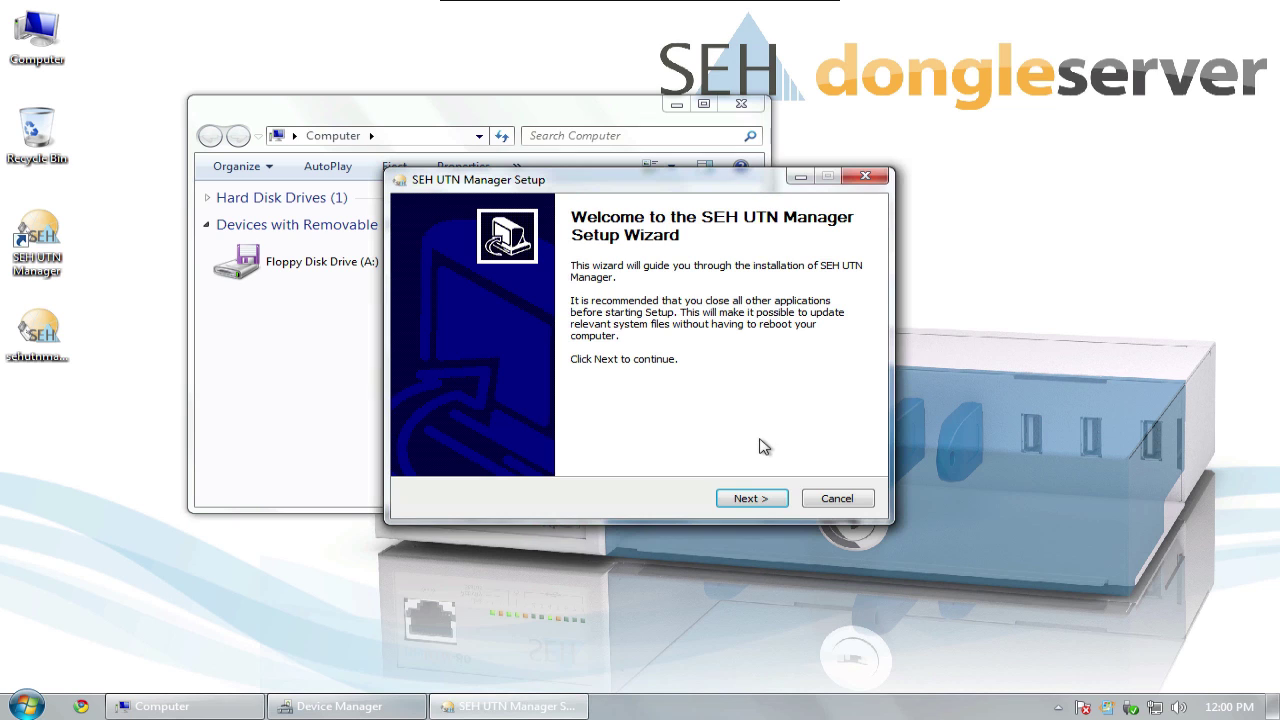
click(741, 103)
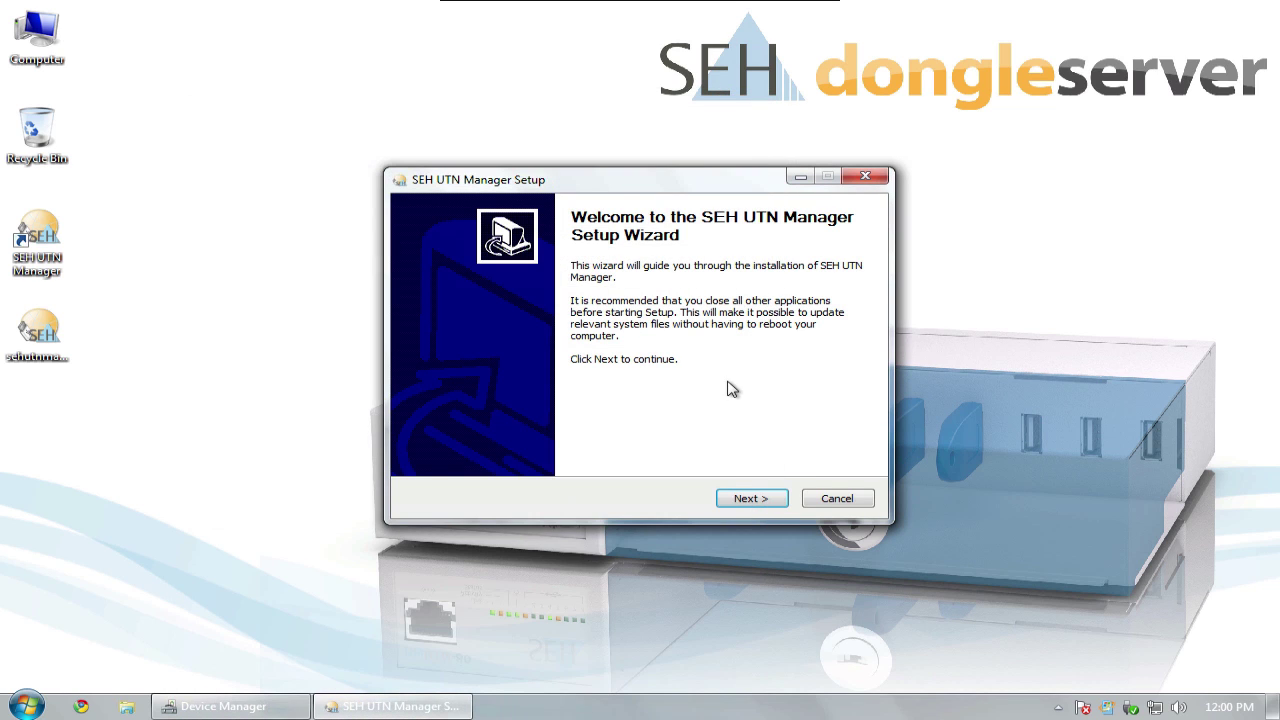
click(745, 502)
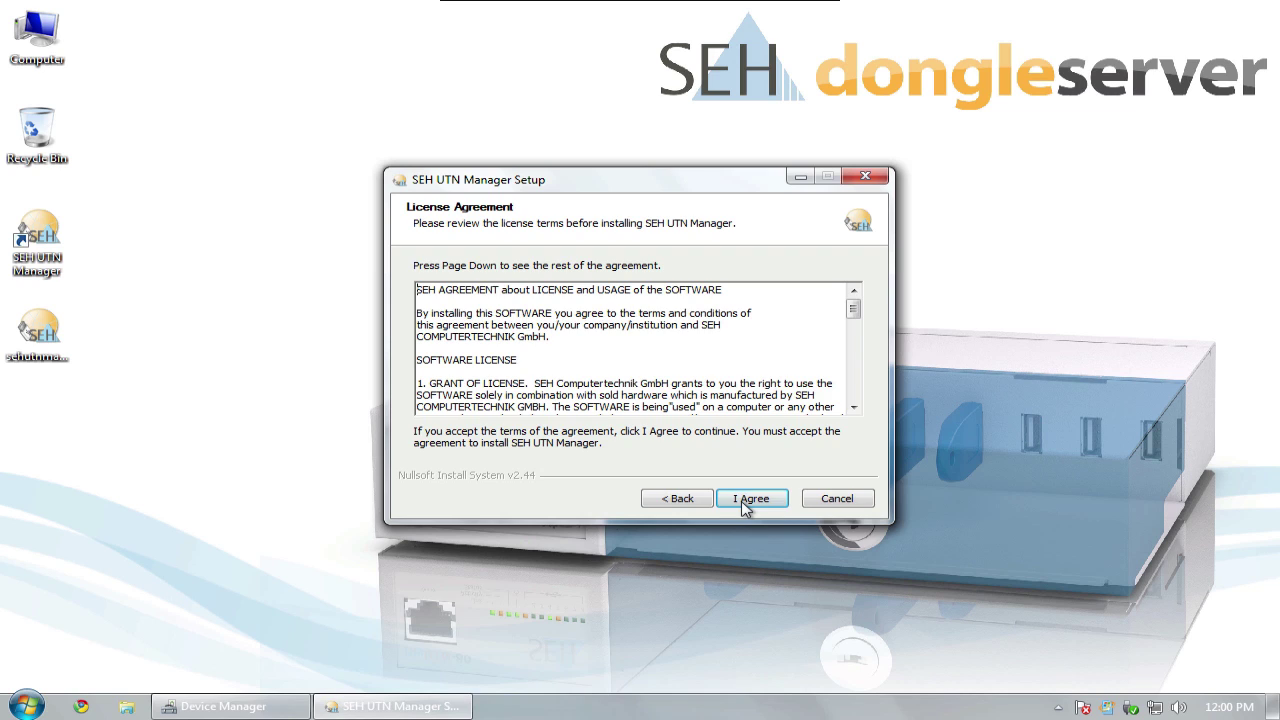
click(745, 505)
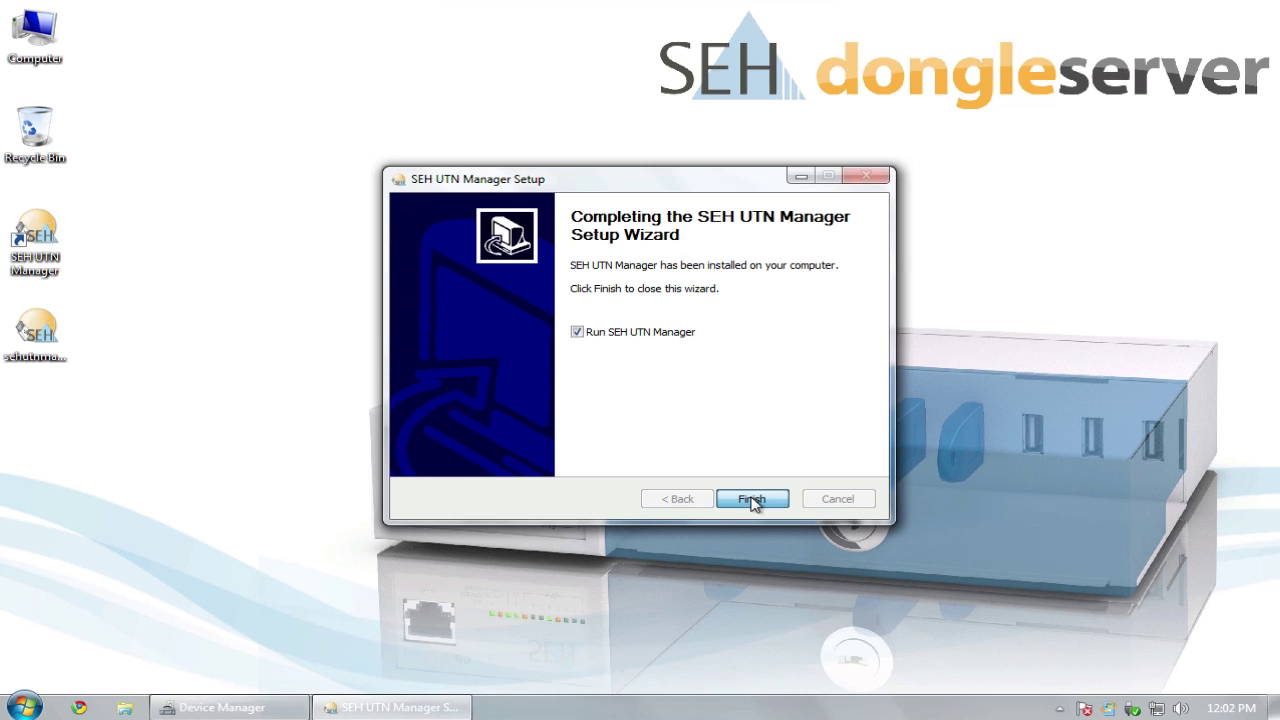
Launch UTN Manager 1.3.7 and decline choosing devices for the empty selection list
click(752, 499)
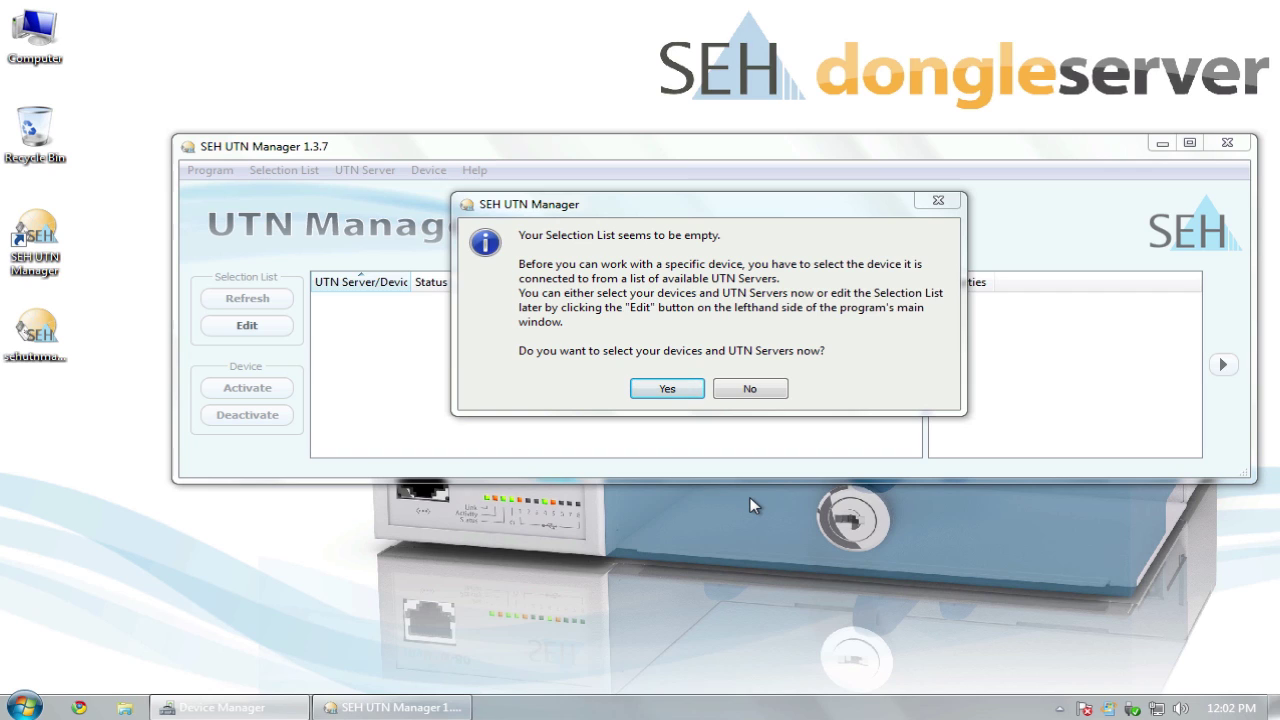
click(756, 392)
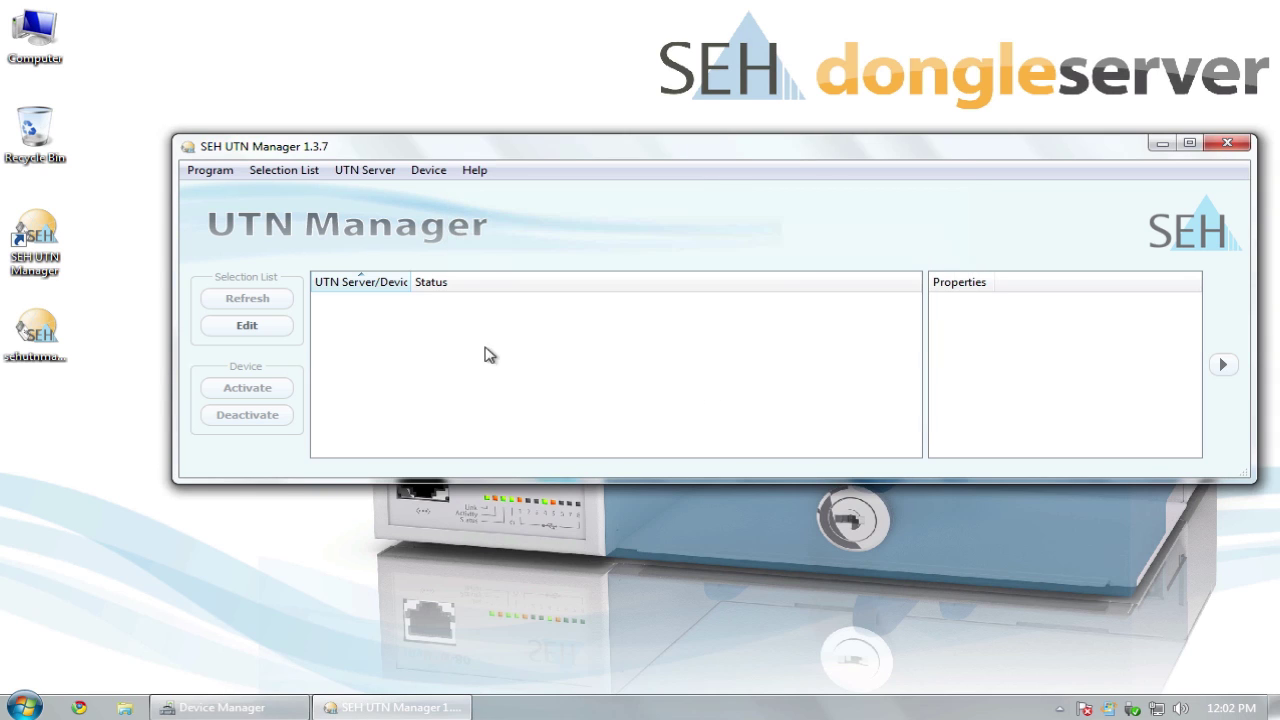
Open the Edit Selection List dialog to scan for dongle server 169.254.185.163
click(247, 326)
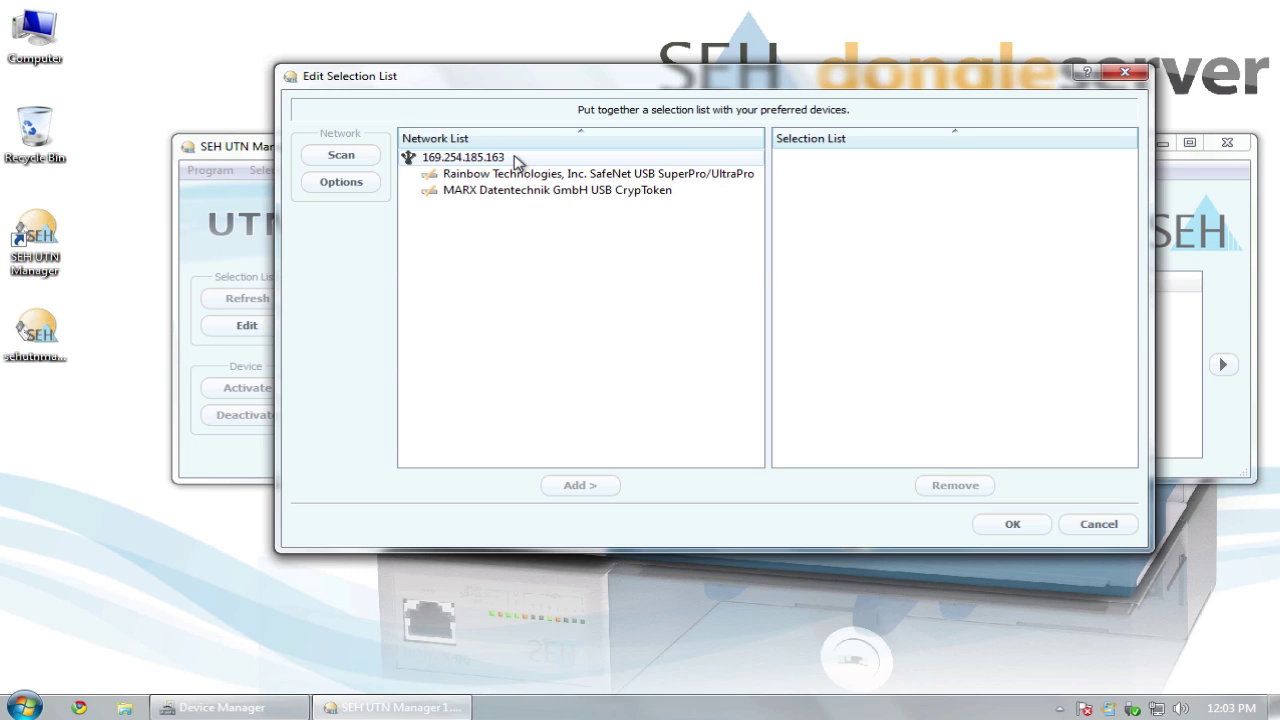
Give dongle server 169.254.185.163 IP 192.168.0.188 and gateway 192.168.0.4
click(515, 160)
right_click(513, 159)
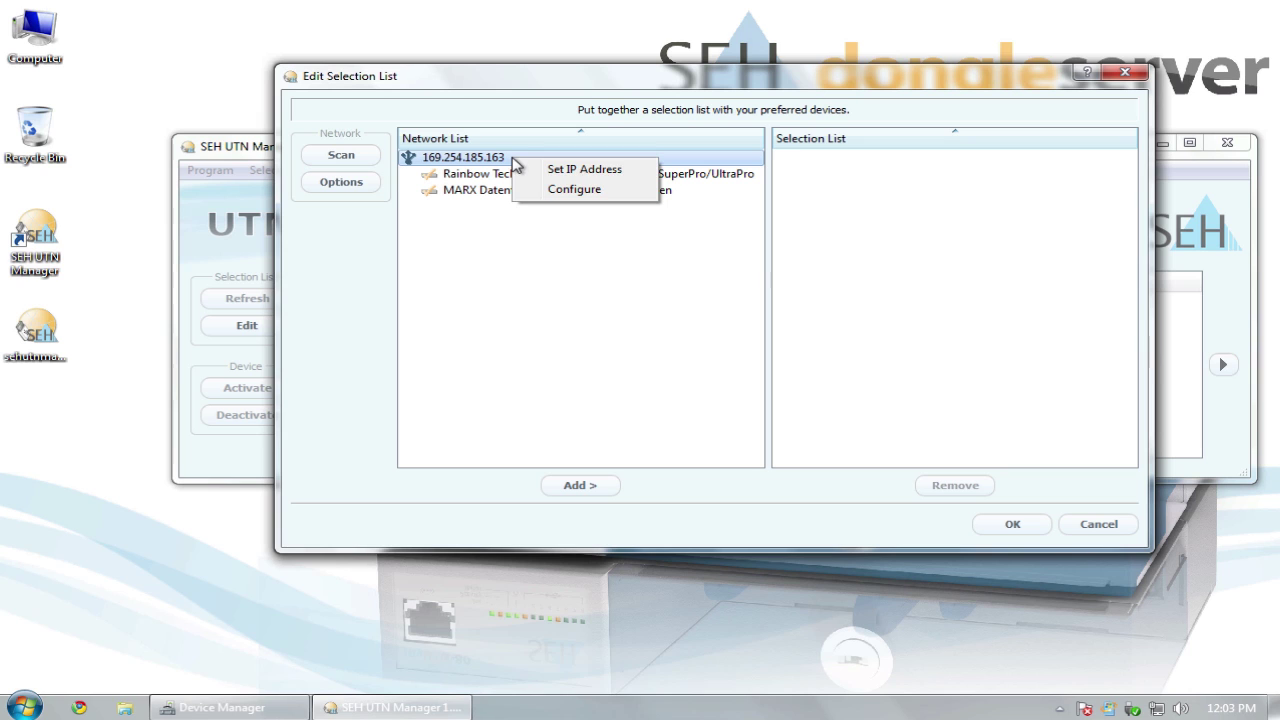
click(545, 172)
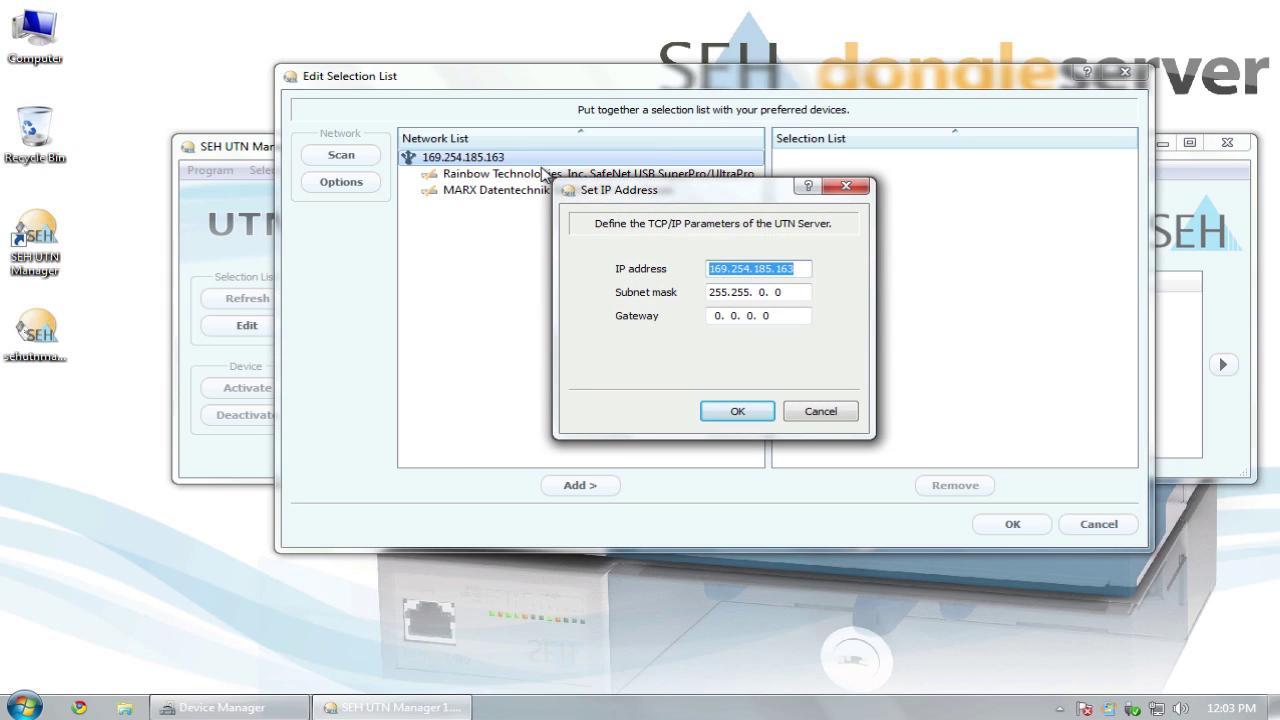
text(192.)
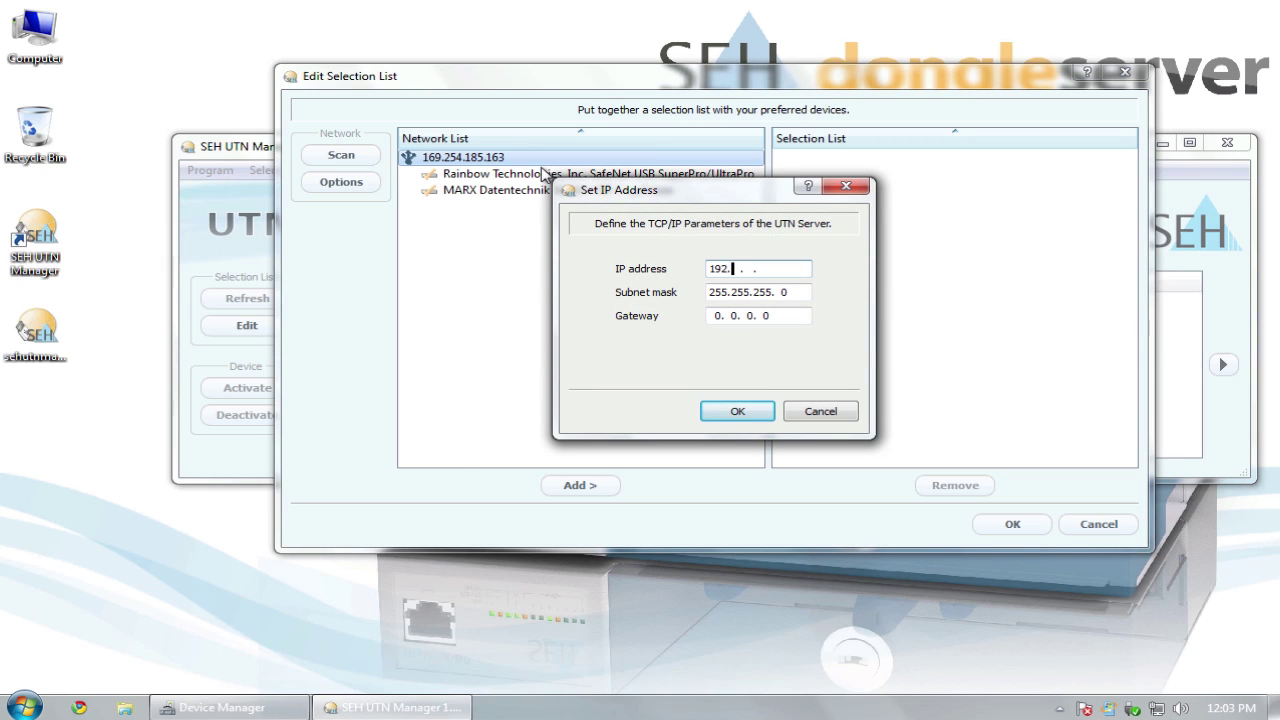
text(168.)
text(0 .188)
key(Tab)
key(Tab)
text(1092)
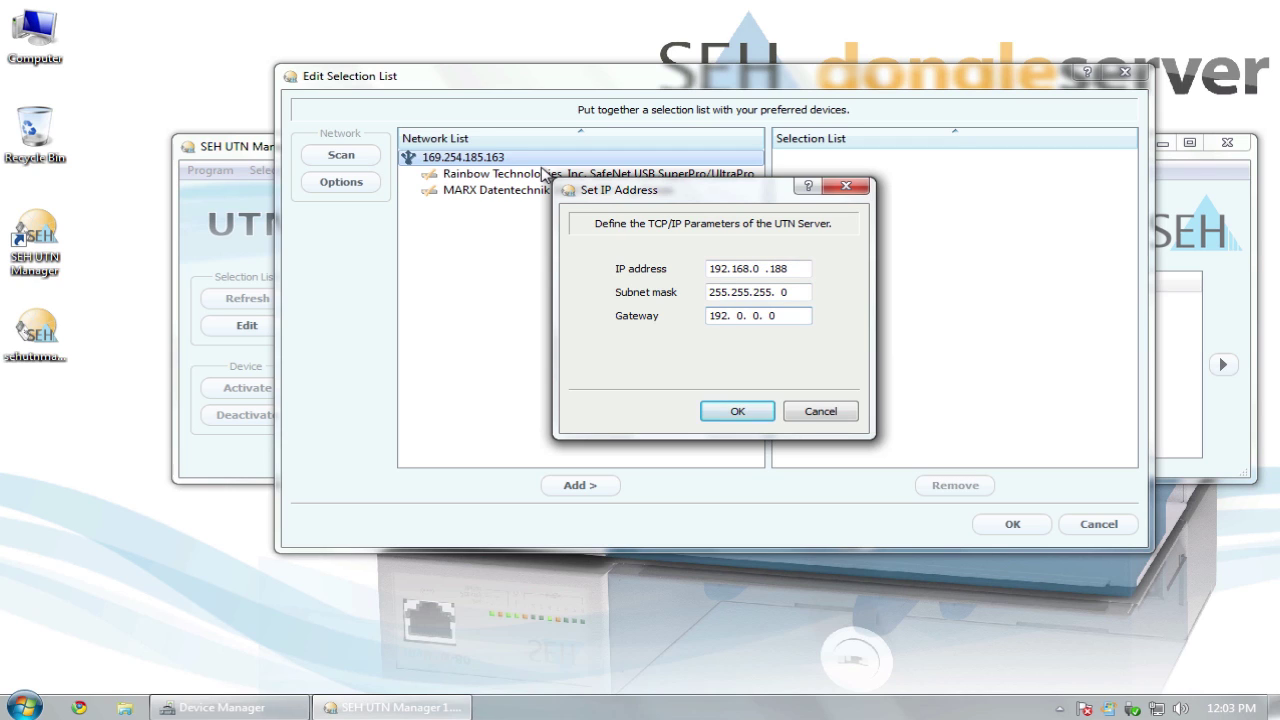
text(168)
text(0)
text(4)
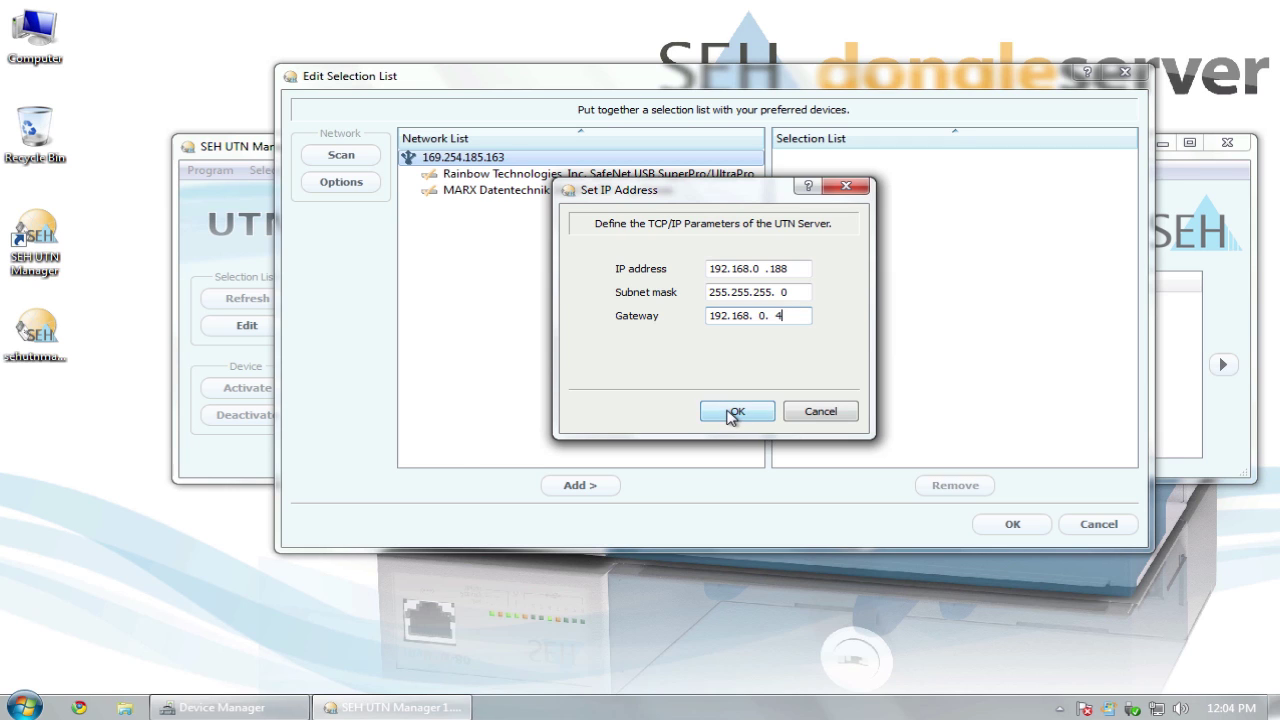
Apply the IP, rescan, and add server 192.168.0.188 with its dongles to the selection list
click(731, 418)
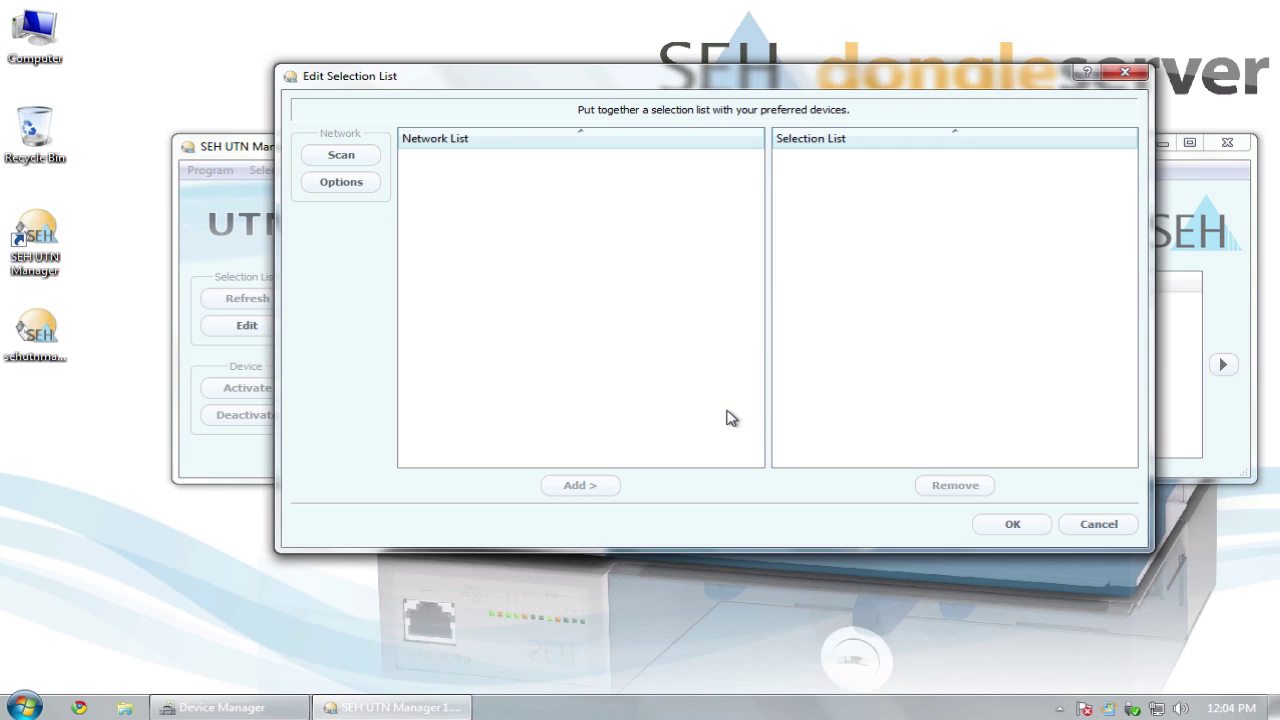
click(340, 160)
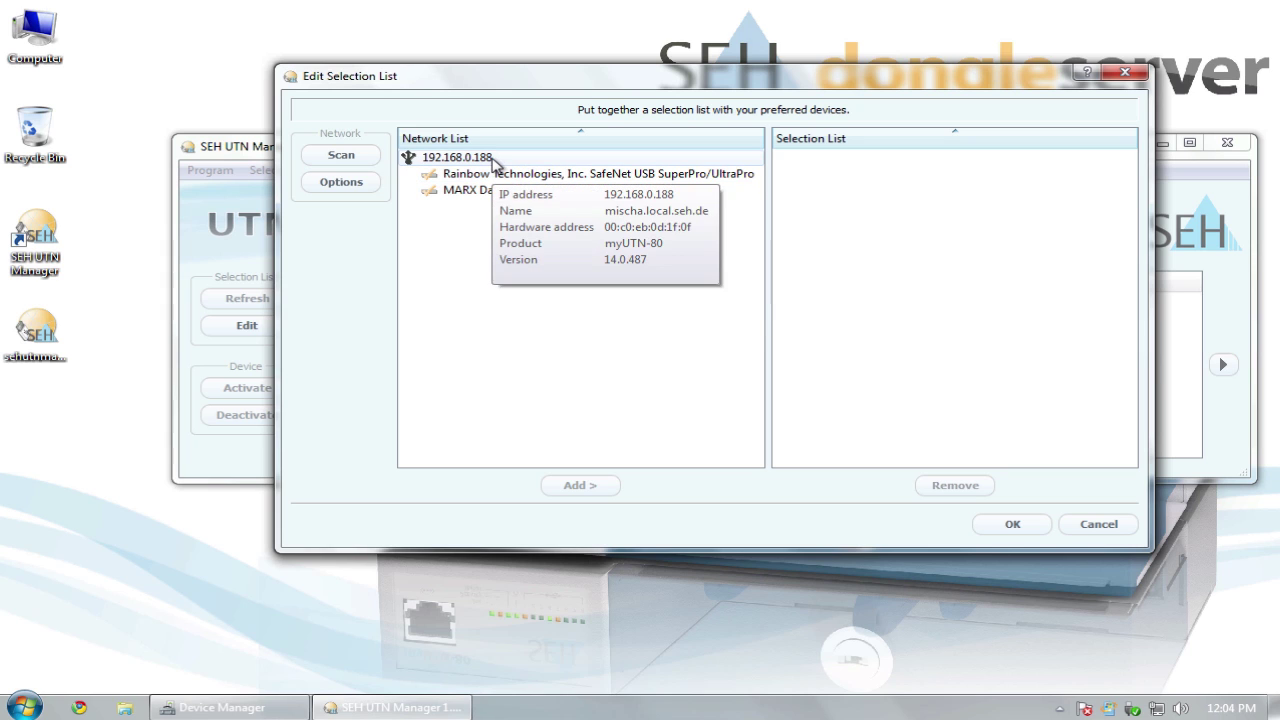
click(495, 158)
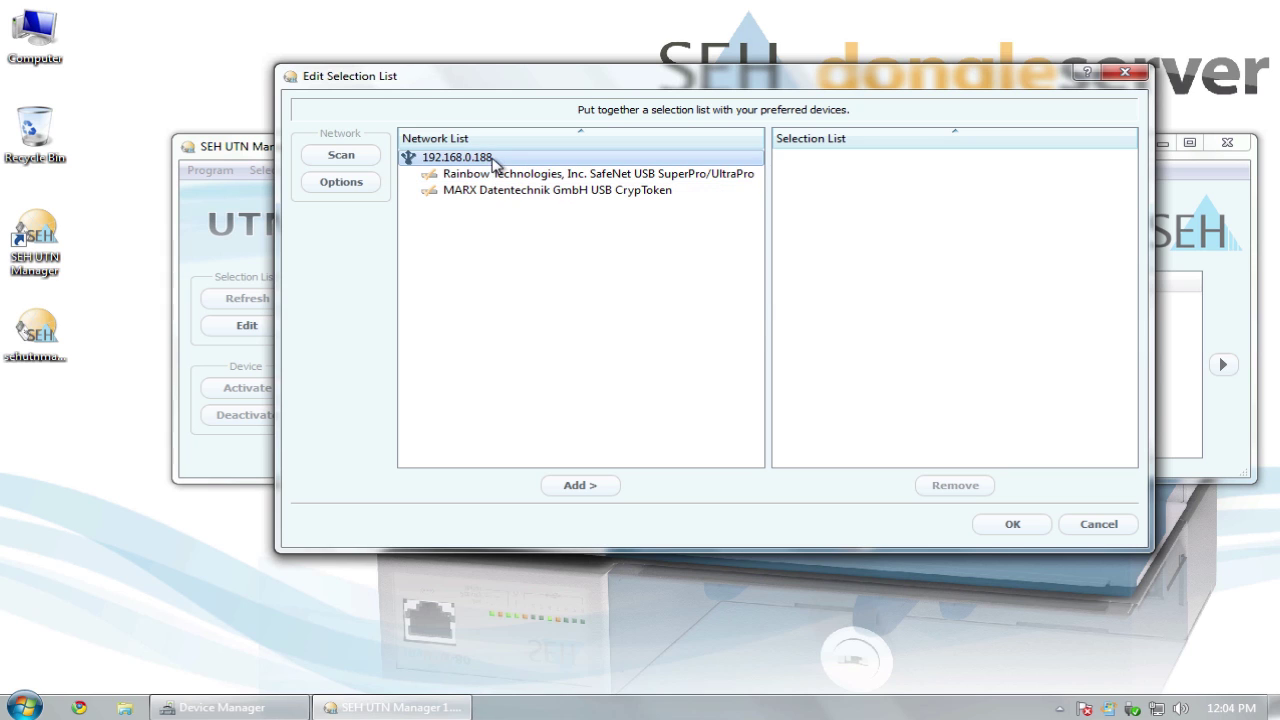
click(590, 487)
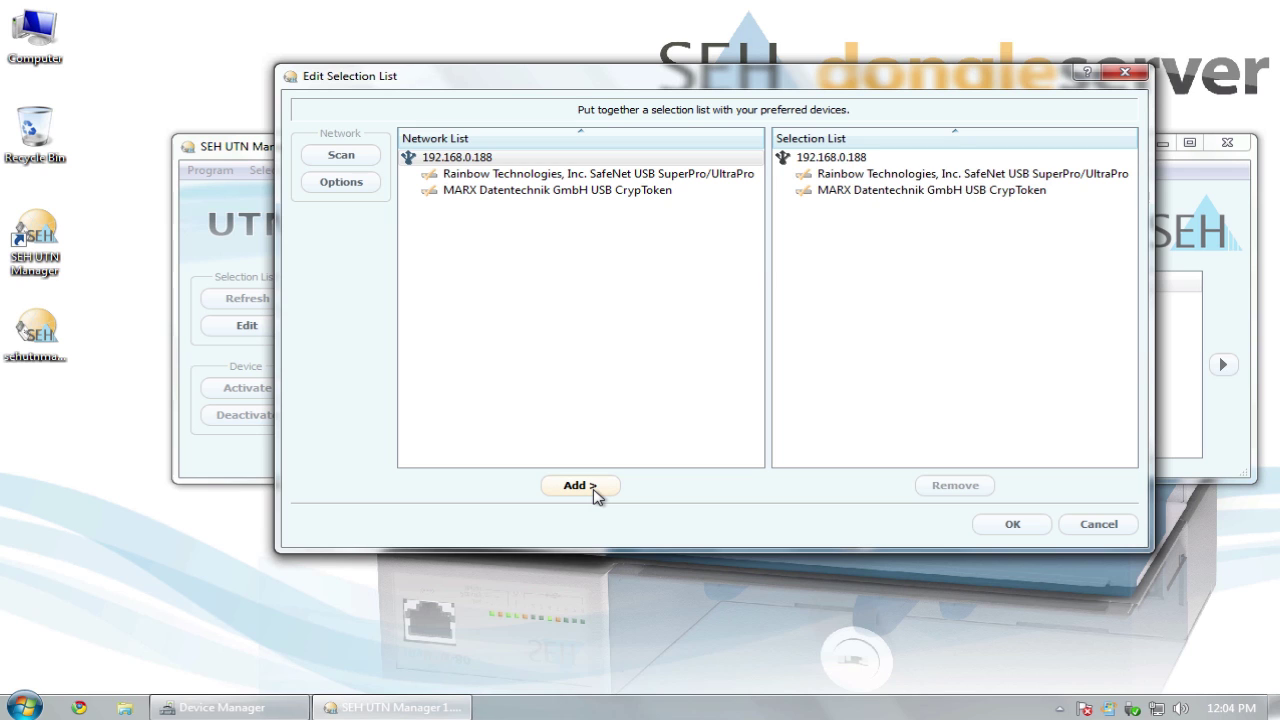
click(1012, 526)
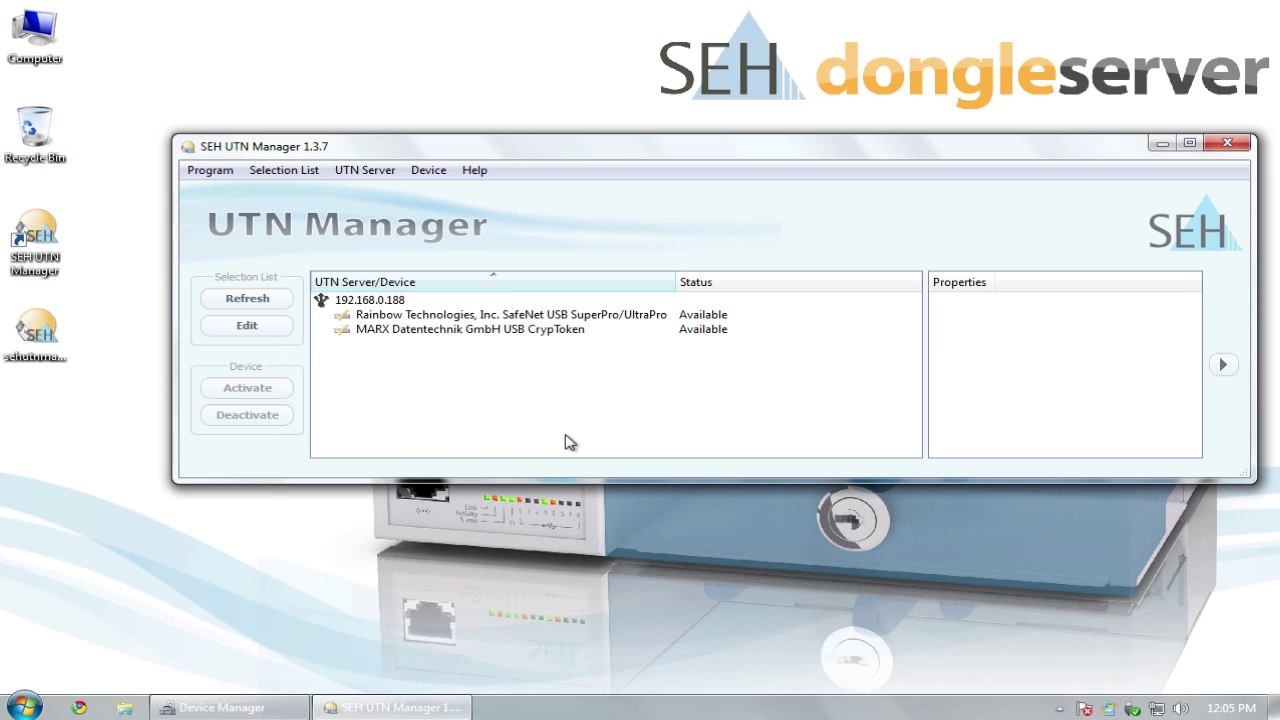
Activate the Rainbow SafeNet dongle and confirm it under USB controllers in Device Manager
click(525, 316)
click(245, 389)
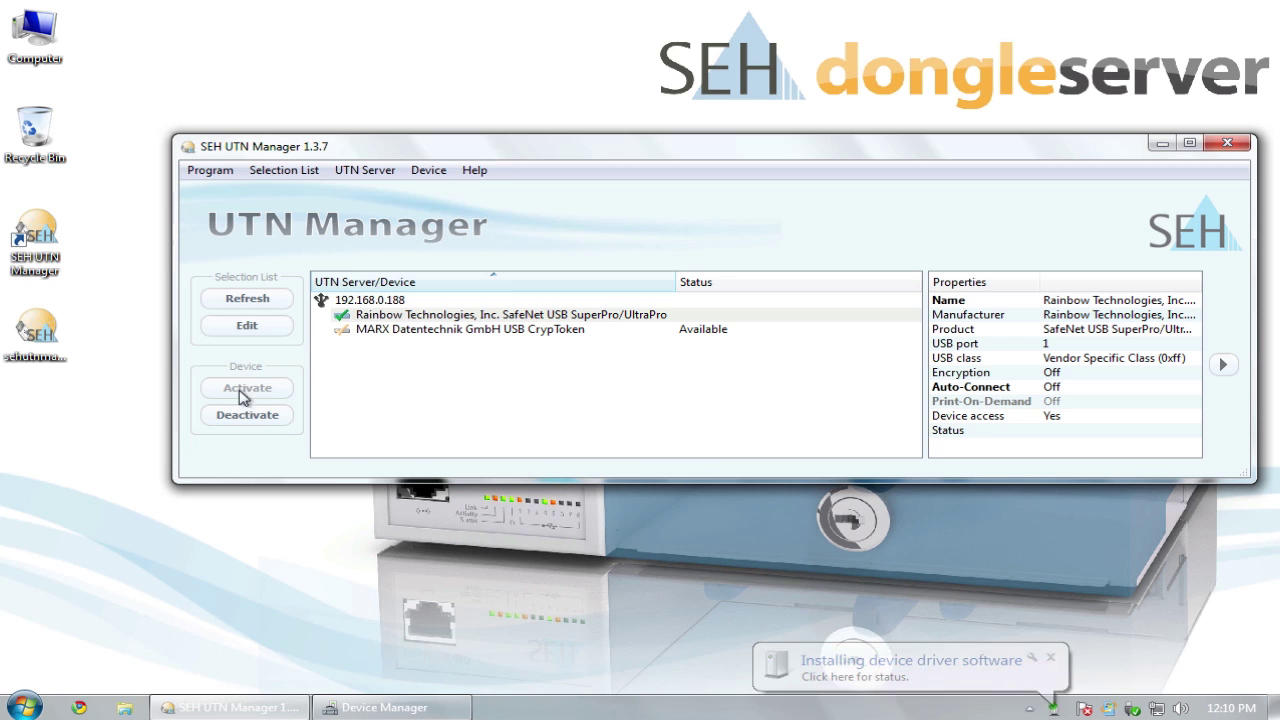
click(350, 707)
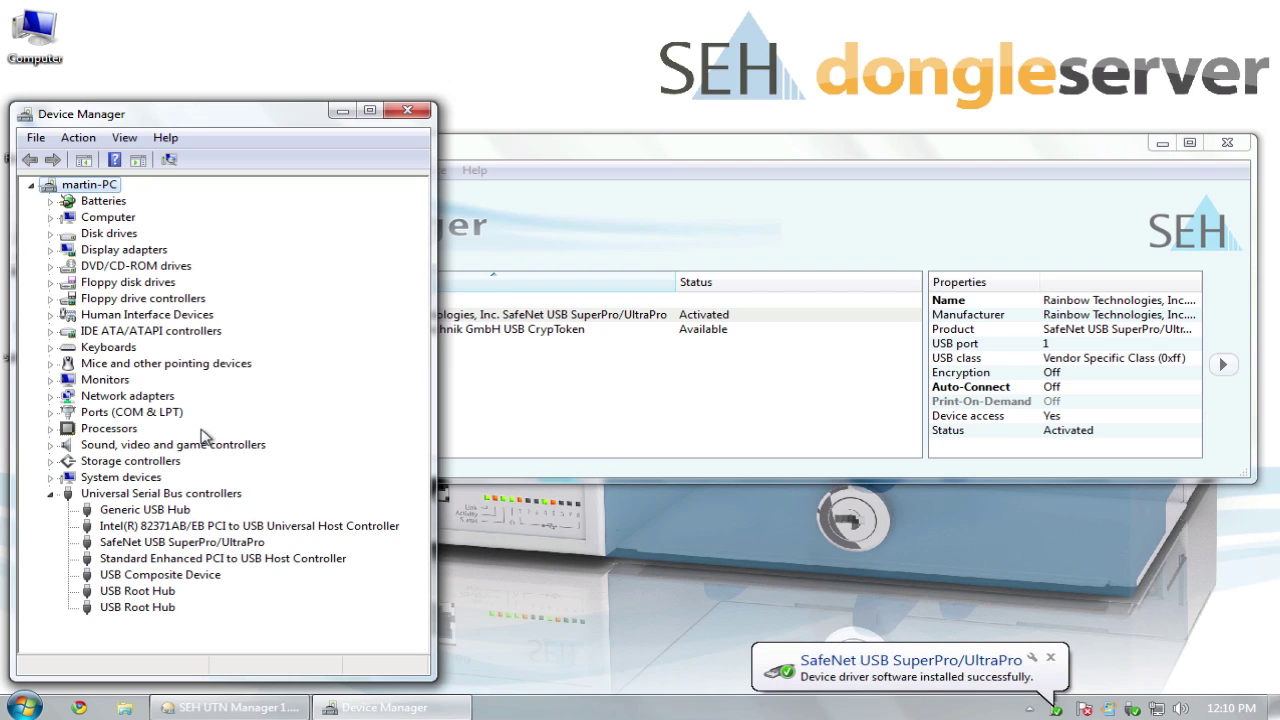
click(557, 156)
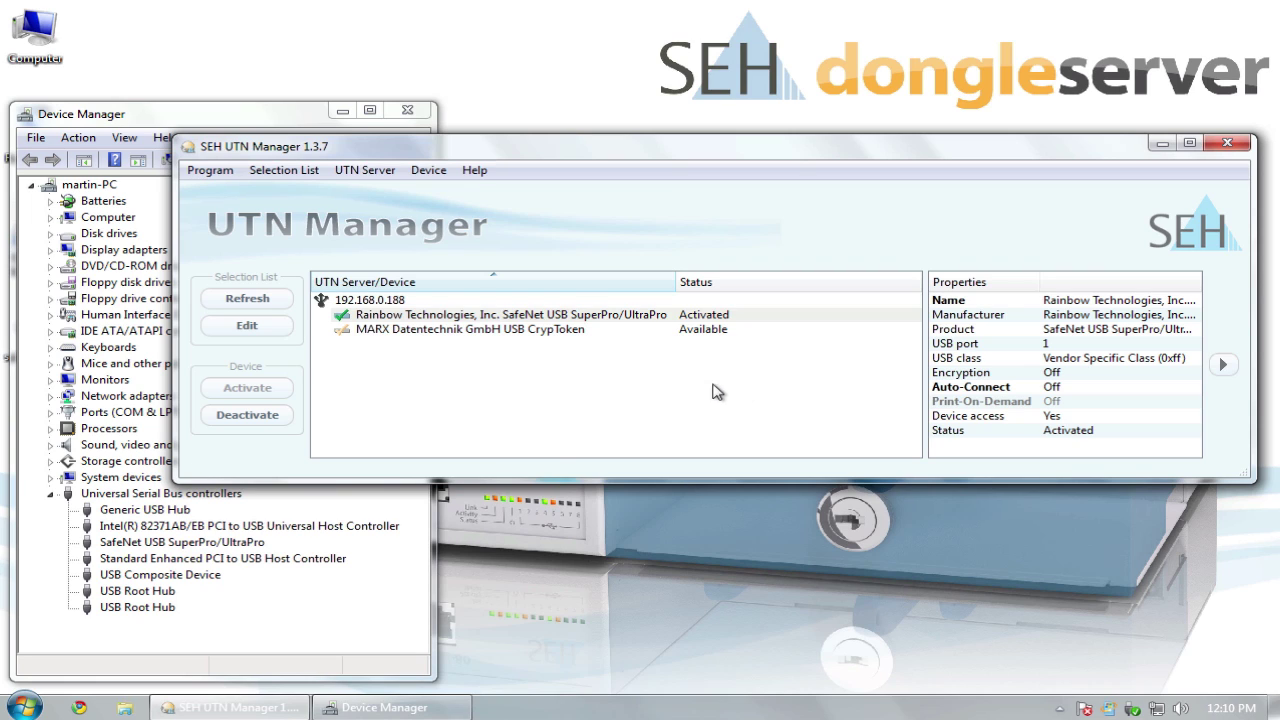
Verify the SafeNet SuperPro device, activate the MARX CrypToken, then confirm CBUSB Ver 2.0 in Device Manager
click(405, 574)
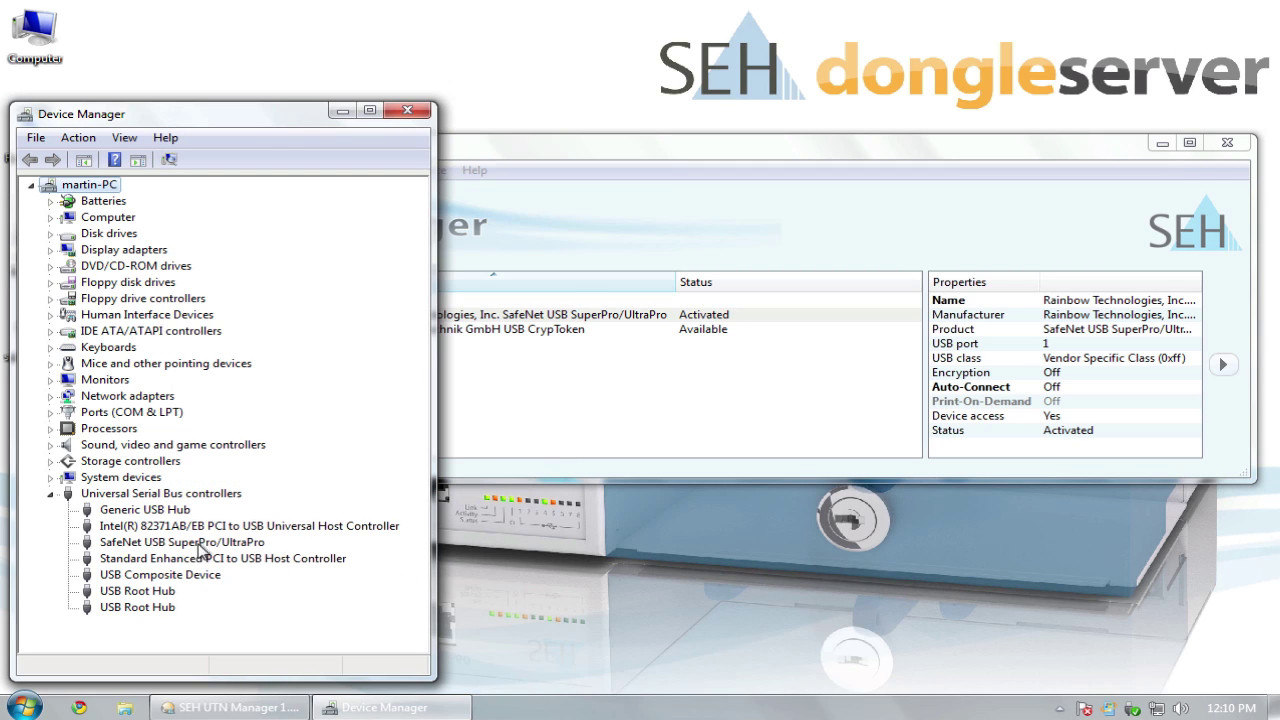
click(241, 543)
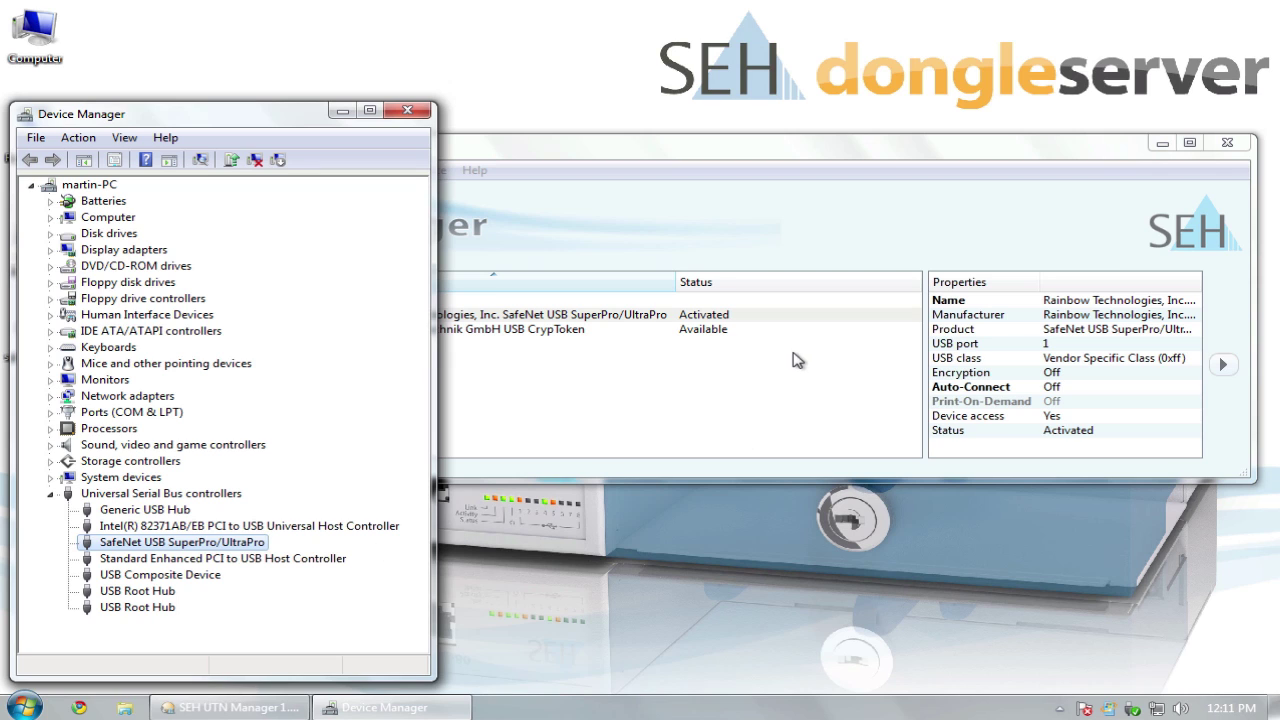
click(598, 336)
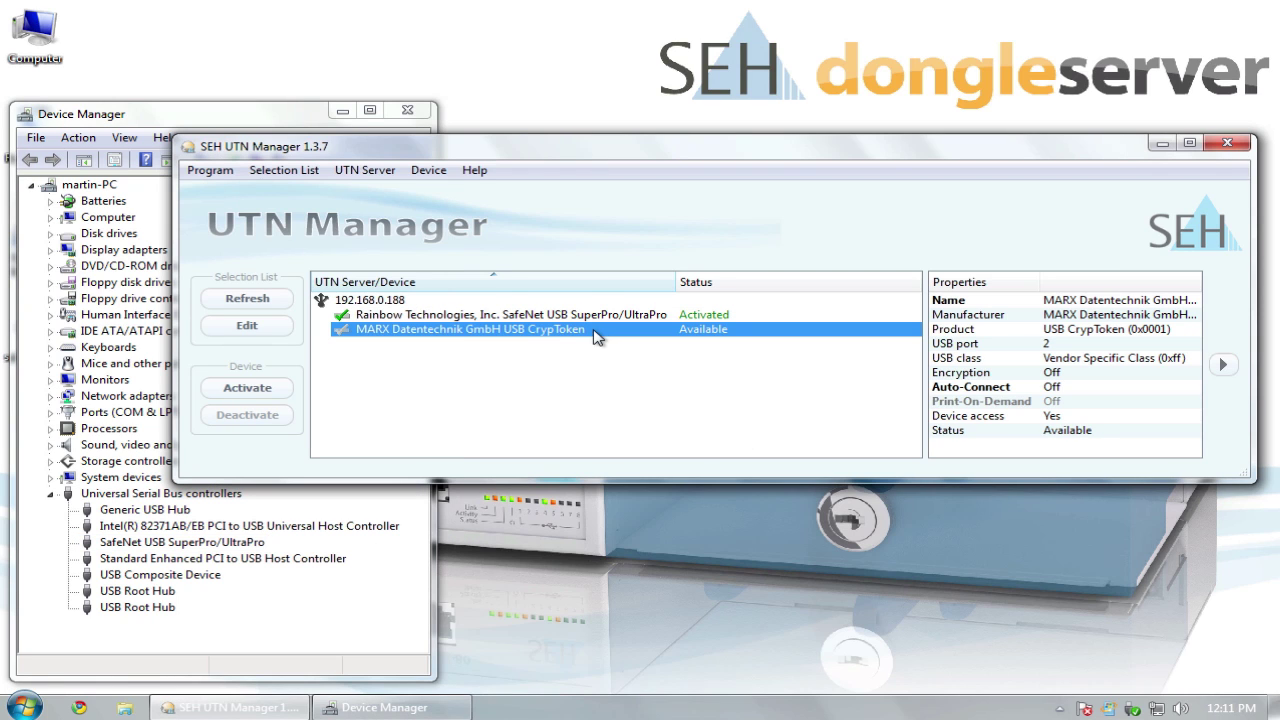
click(278, 397)
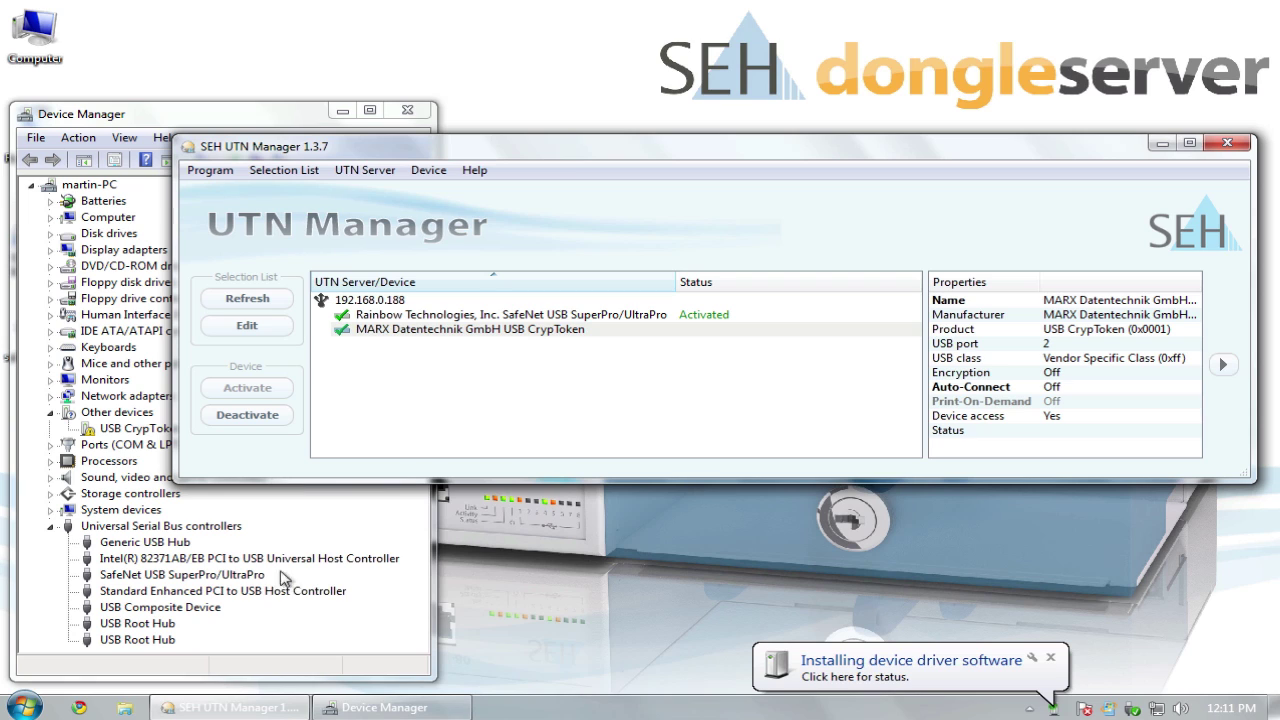
click(305, 641)
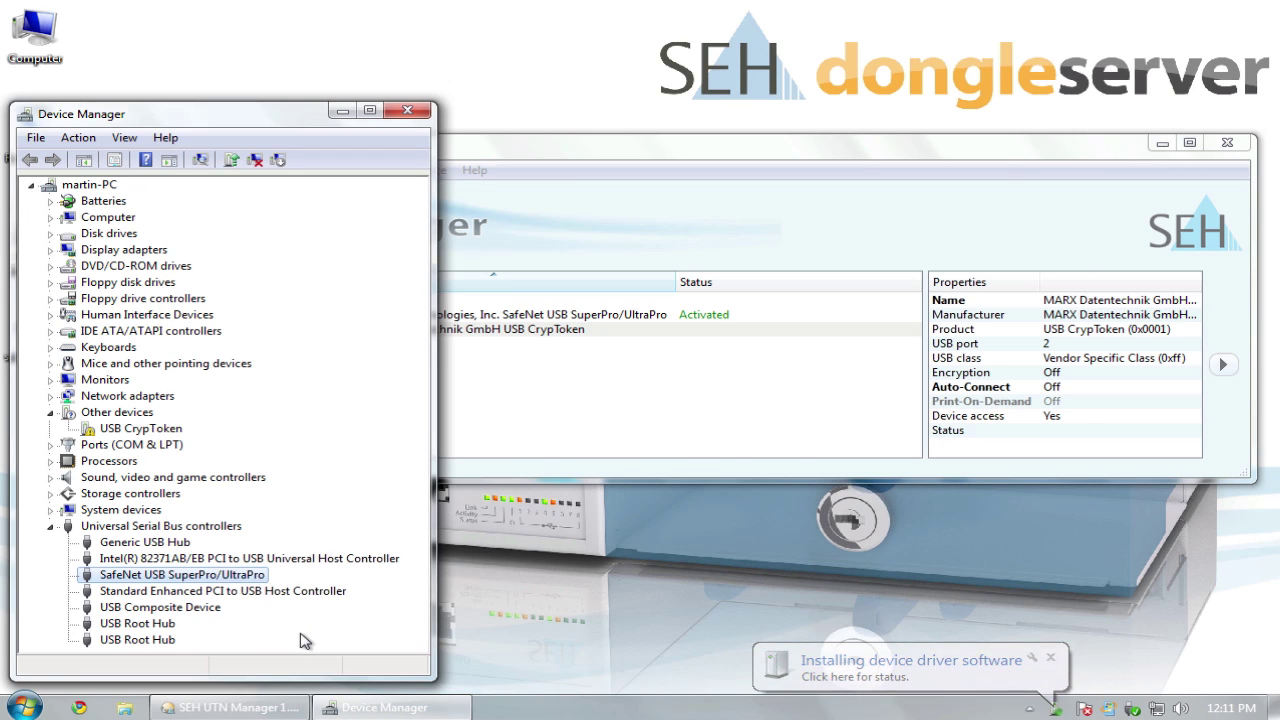